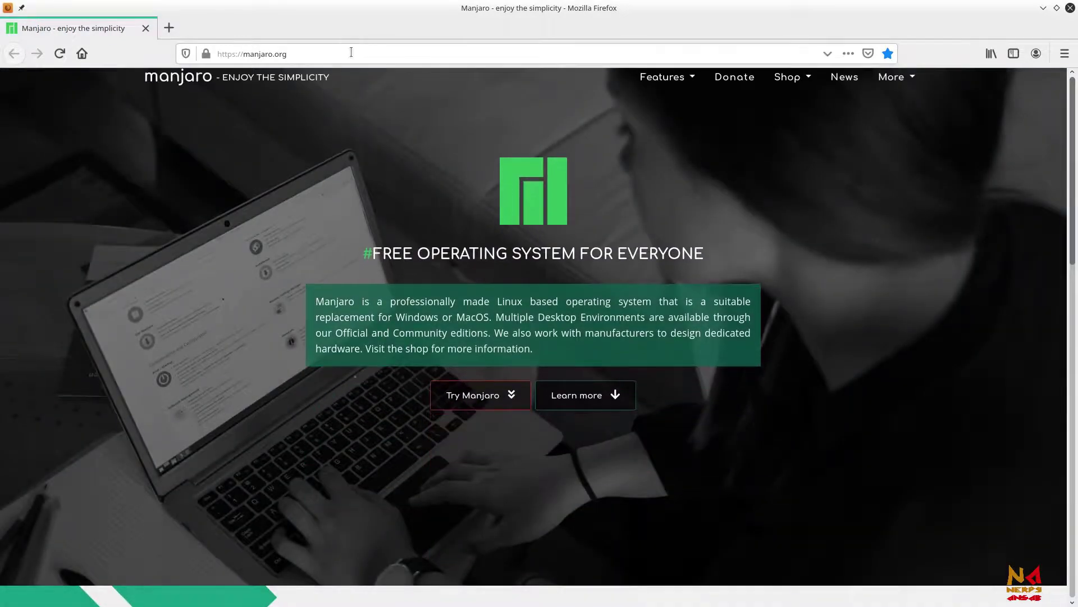
- Load devansab.com in the first tab from the address bar suggestion
click(351, 52)
text(dev)
key(Return)
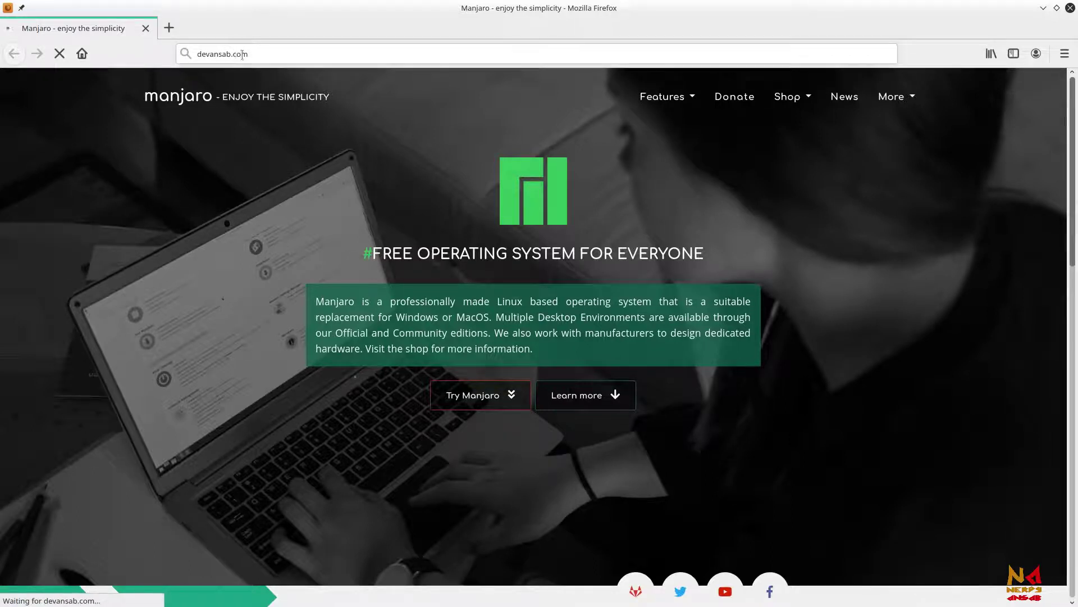
- Open johnny.heliohost.org in a new private tab, then return to the devansab.com tab
click(168, 28)
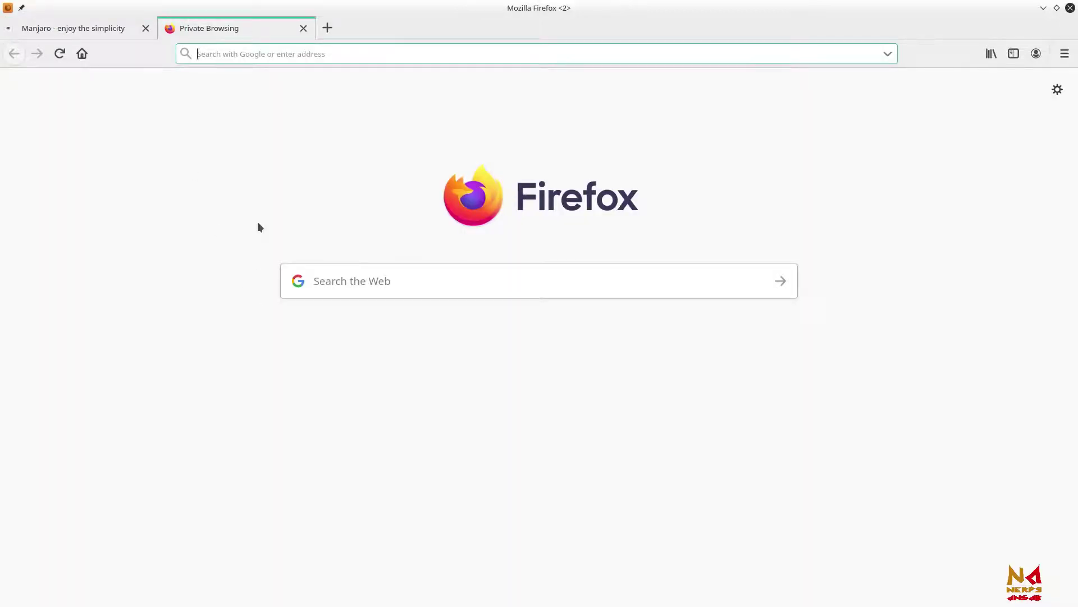
text(jo)
key(End)
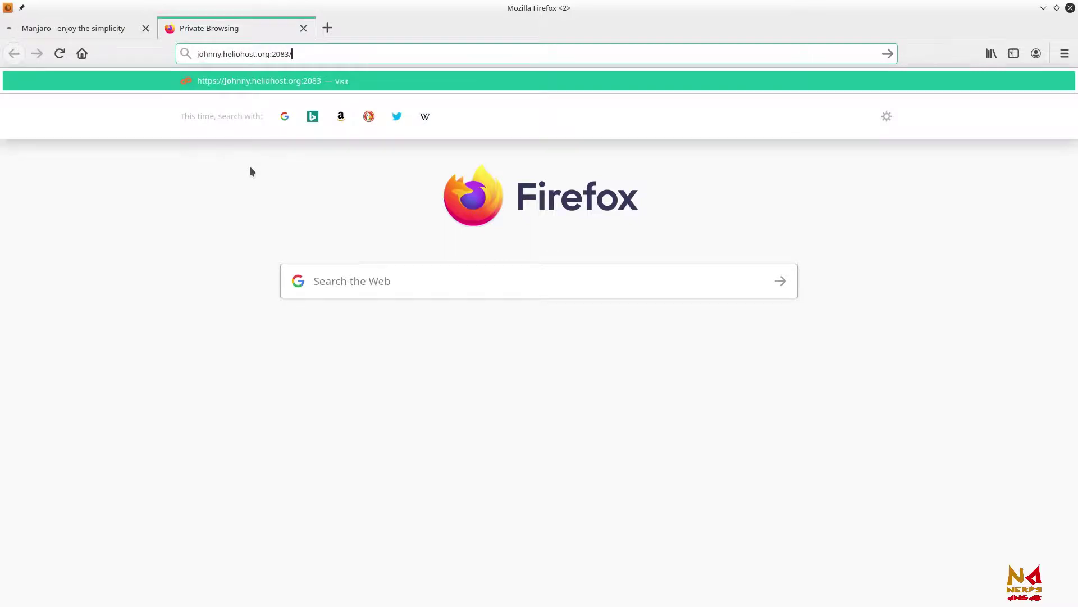
key(BackSpace)
key(BackSpace)
key(BackSpace)
key(BackSpace)
key(BackSpace)
key(BackSpace)
key(Return)
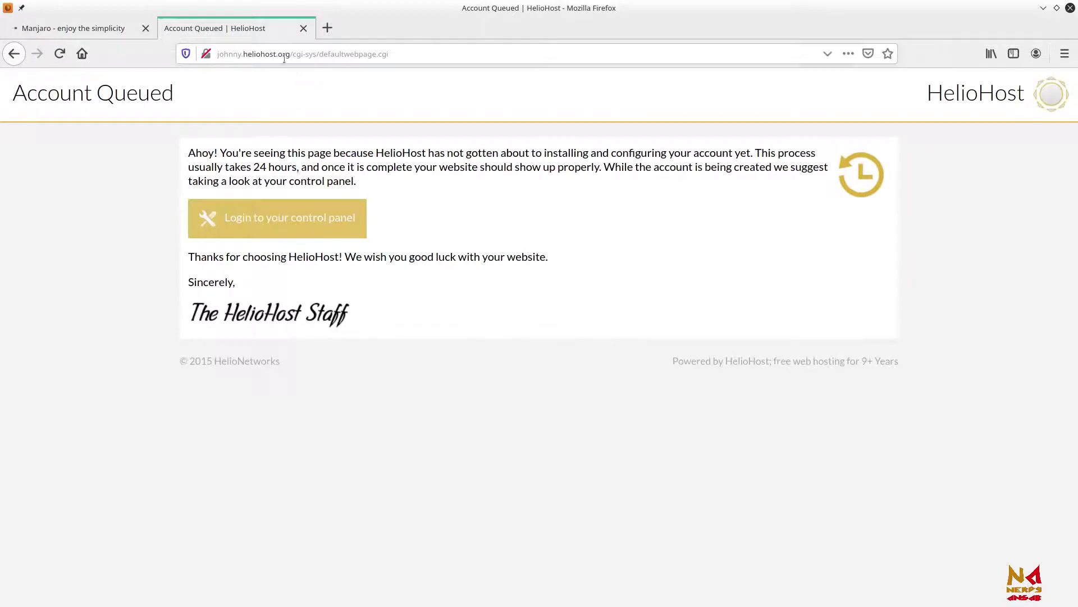
click(91, 34)
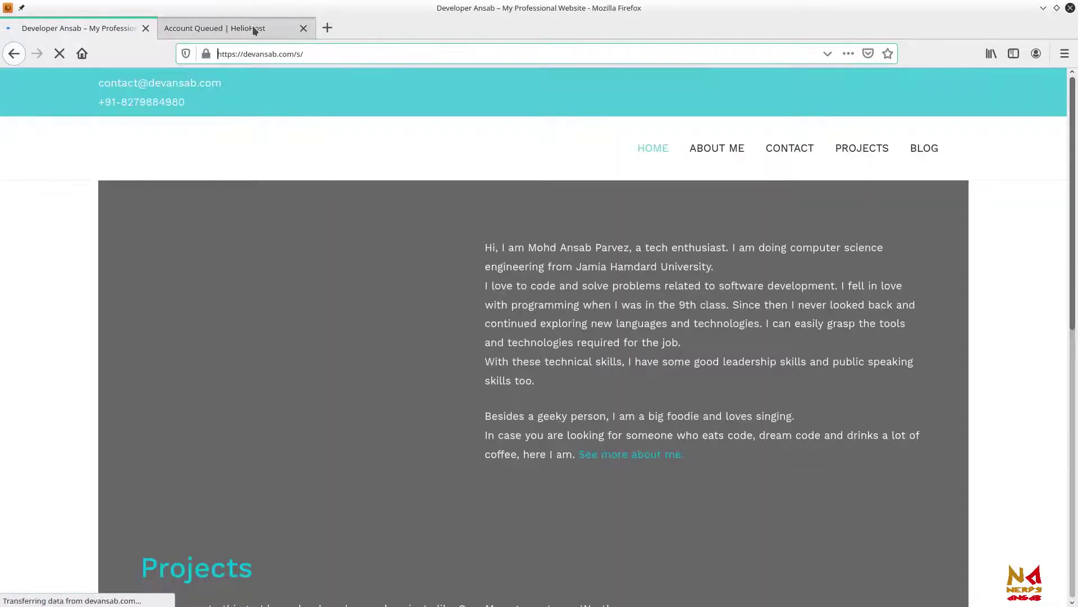
- Switch between the HelioHost Account Queued tab and devansab.com several times, ending on devansab.com
click(252, 28)
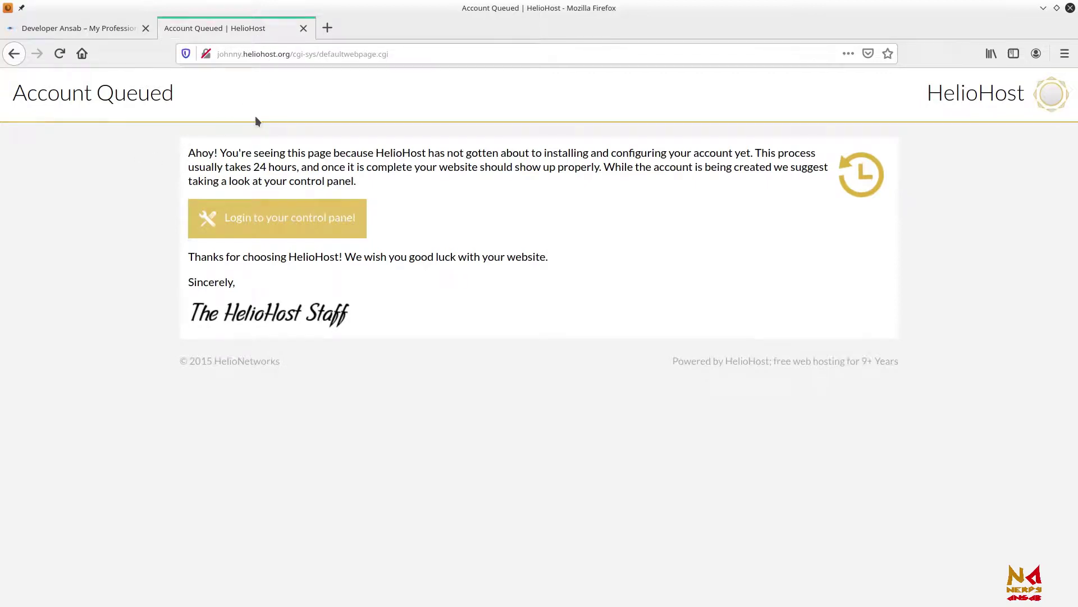
click(103, 36)
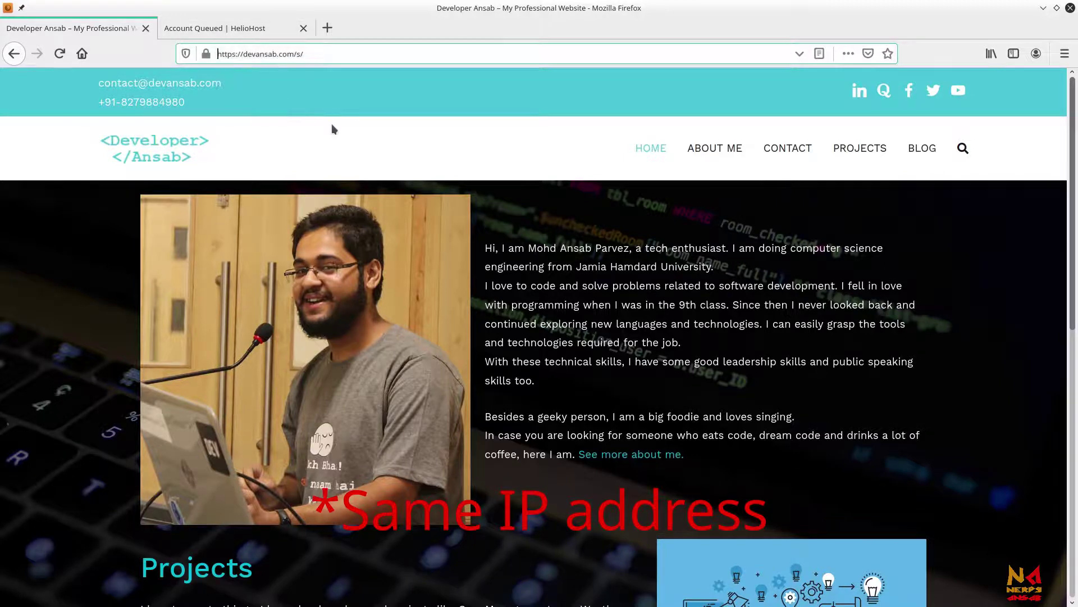
scroll(332, 128, down, 10)
scroll(395, 312, up, 10)
click(210, 31)
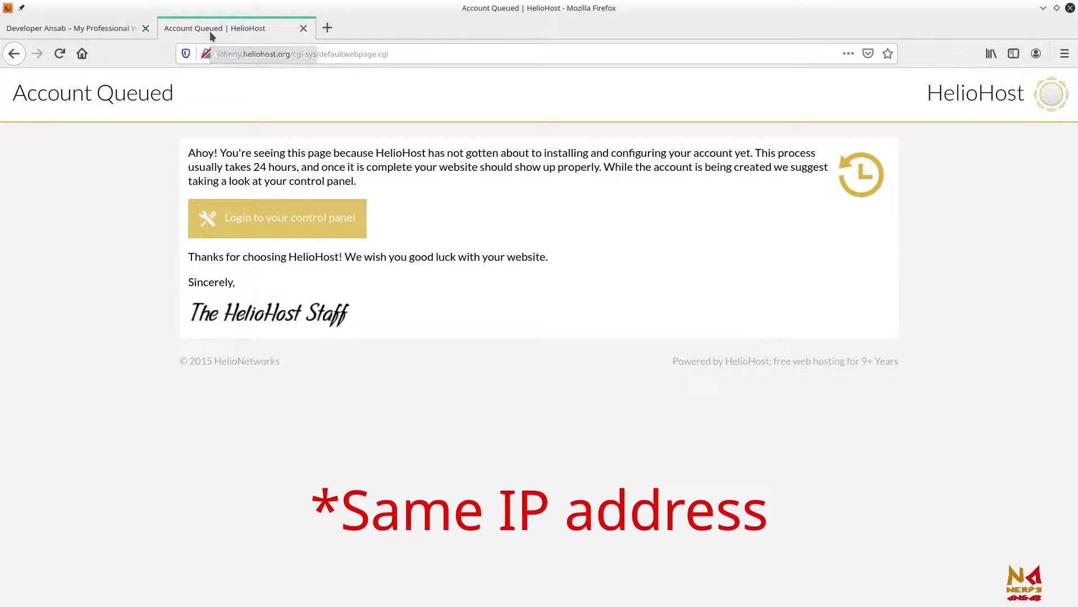
click(79, 32)
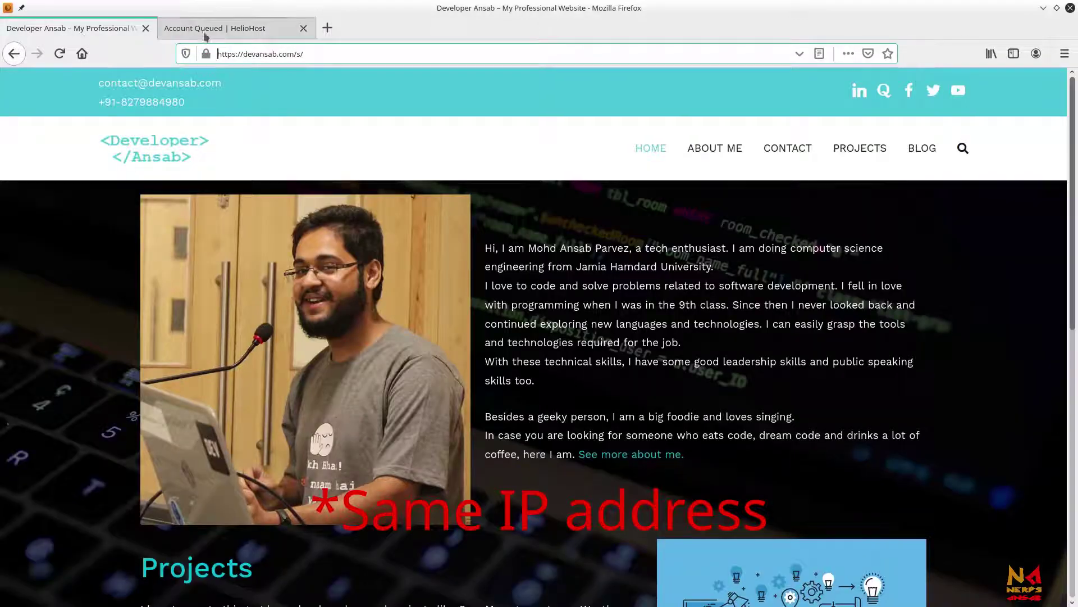
click(249, 30)
click(96, 34)
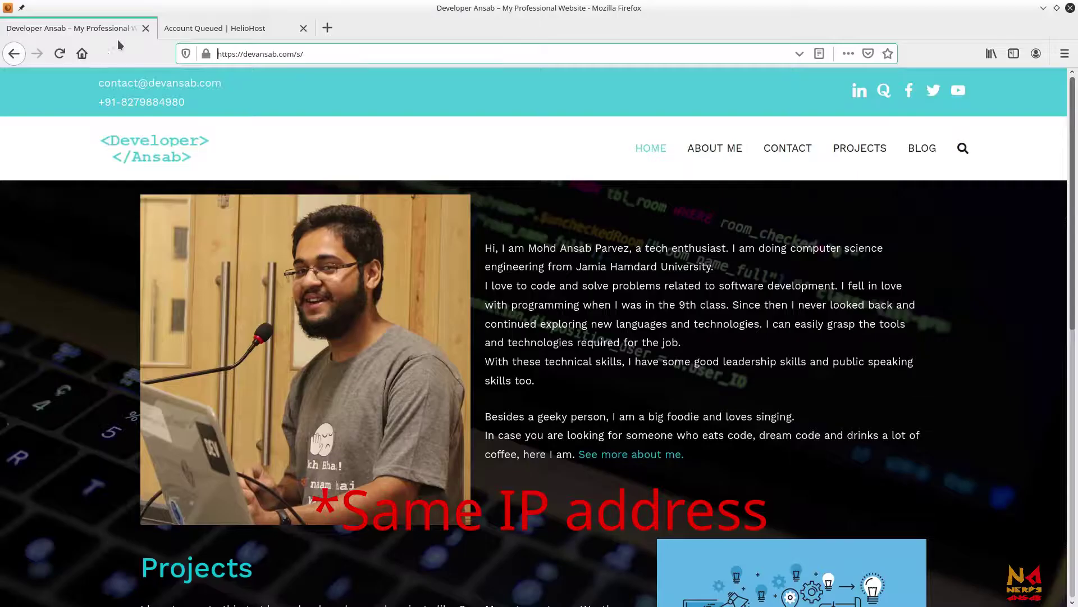
click(396, 123)
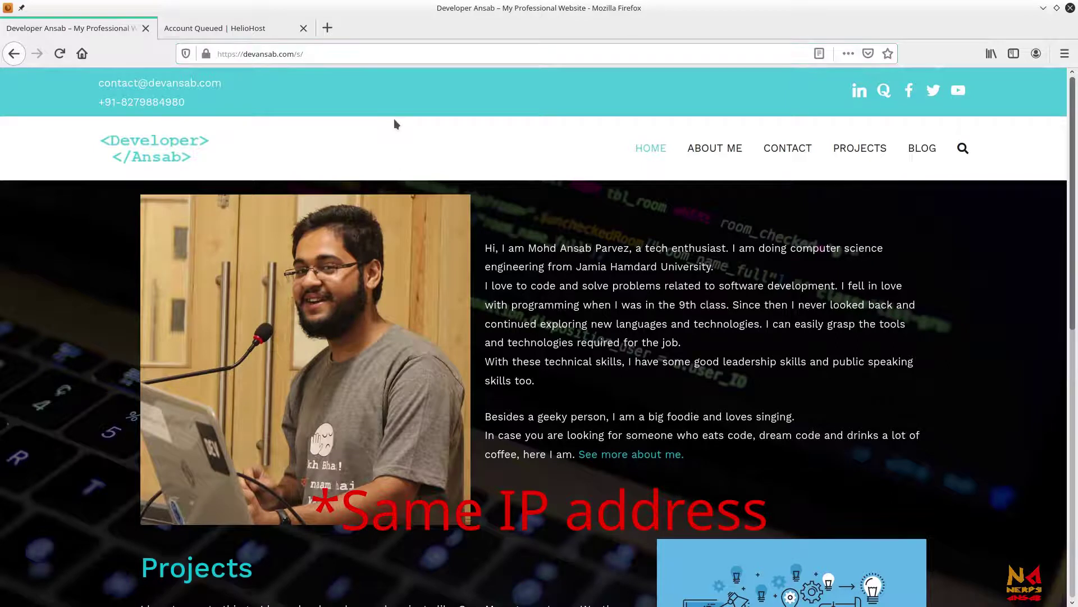
- Open a terminal and ping devansab.com, stopping it after three replies
key(ctrl+alt+t)
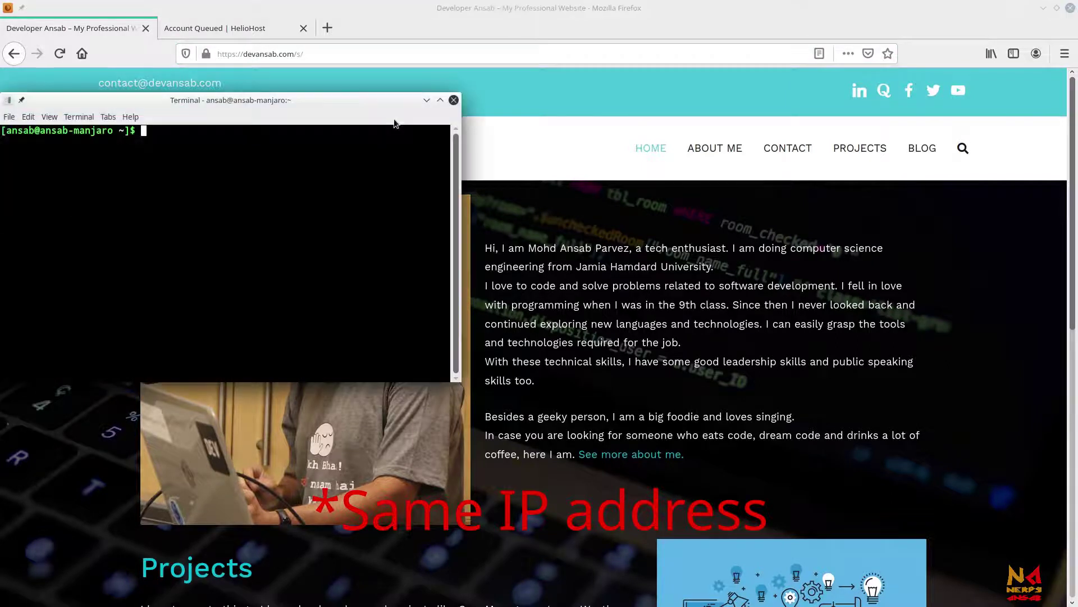
drag(264, 95, 362, 129)
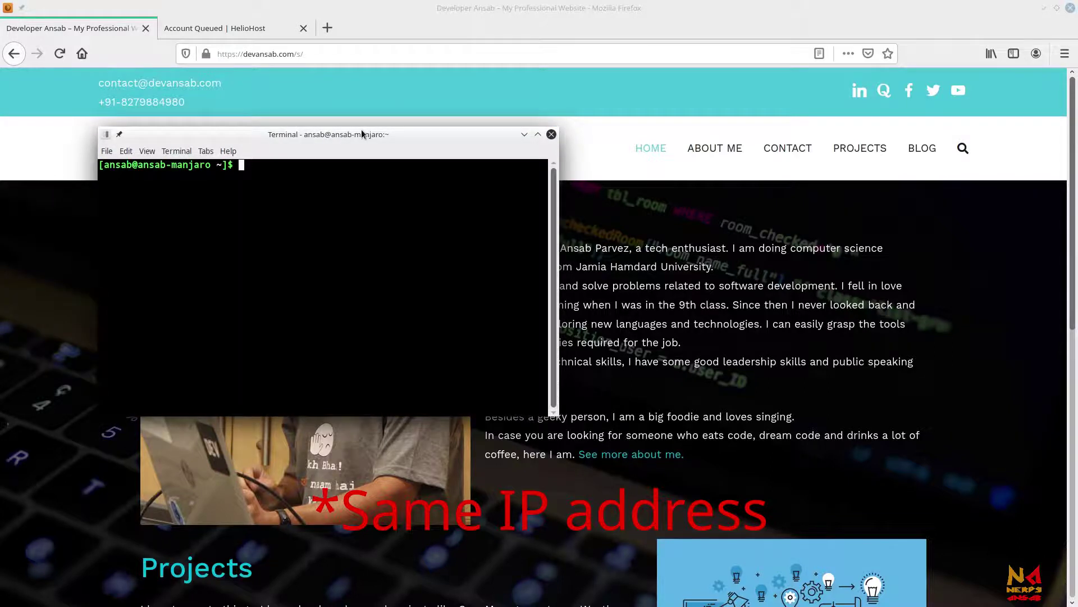
text(pin)
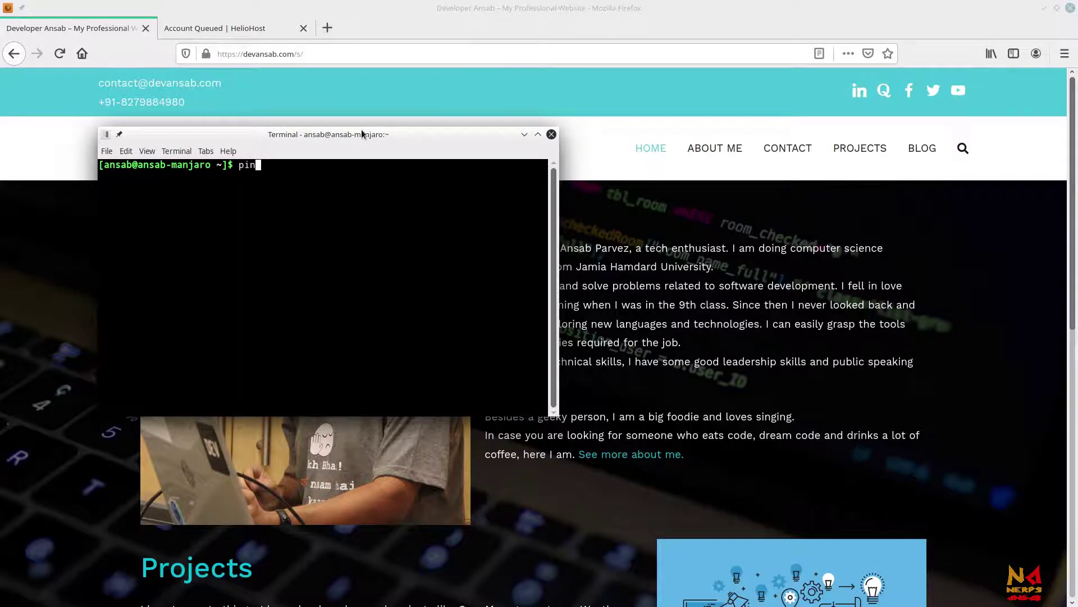
text(g devansab.com)
key(Return)
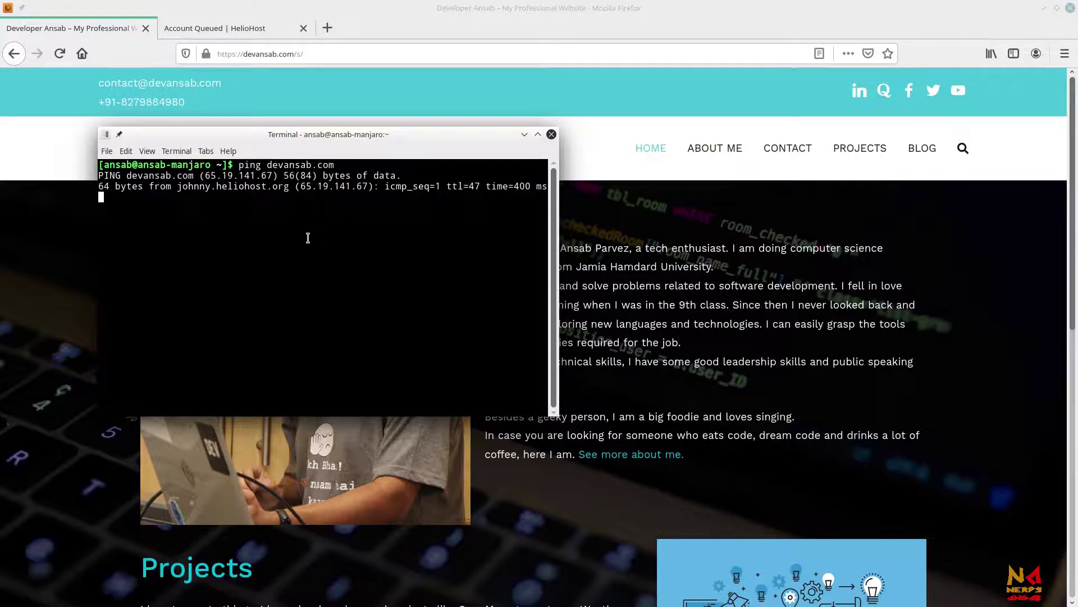
key(ctrl+c)
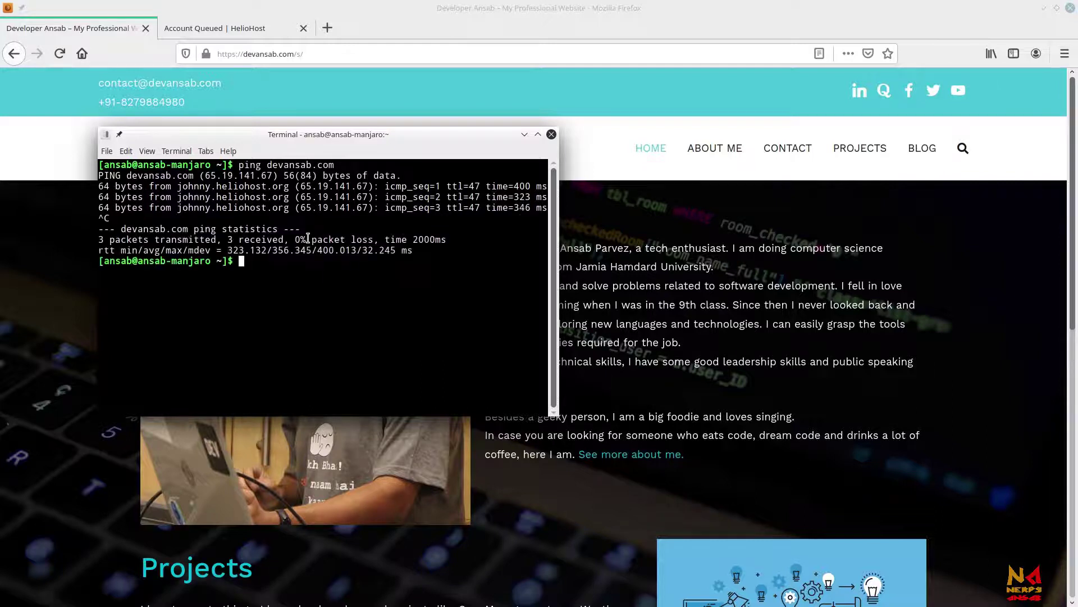
- Ping johnny.heliohost.org, stopping it after two replies
text(johnny.heliohost.org)
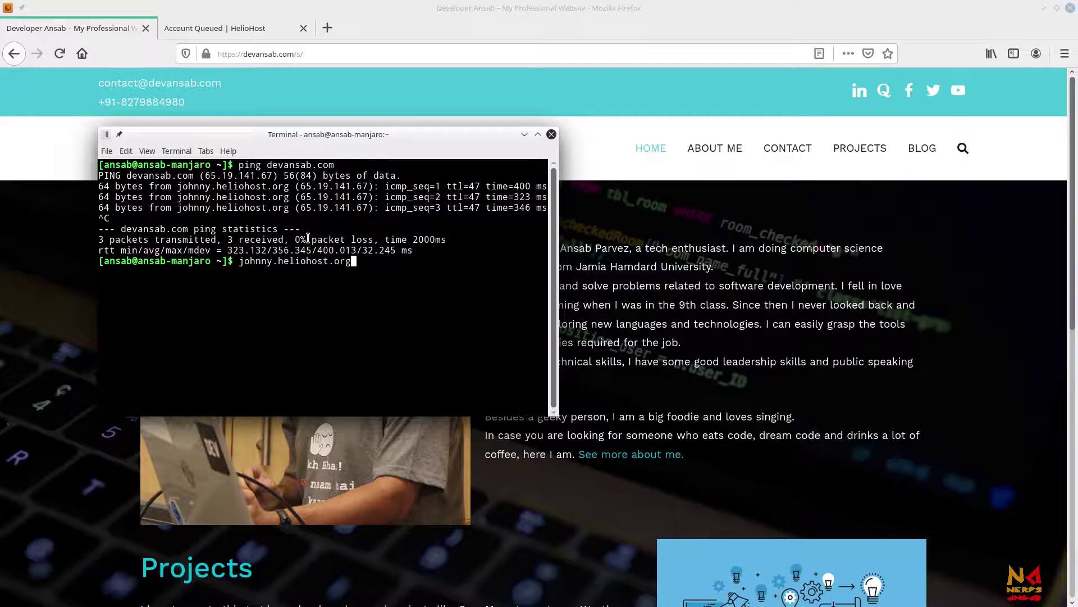
key(Return)
key(Up)
key(Left)
key(Left)
key(Left)
key(Left)
key(Left)
key(Left)
key(Left)
key(Left)
key(Left)
key(Left)
key(Left)
key(Left)
key(Left)
key(Left)
key(Left)
key(Left)
key(Left)
key(Left)
key(Left)
key(Left)
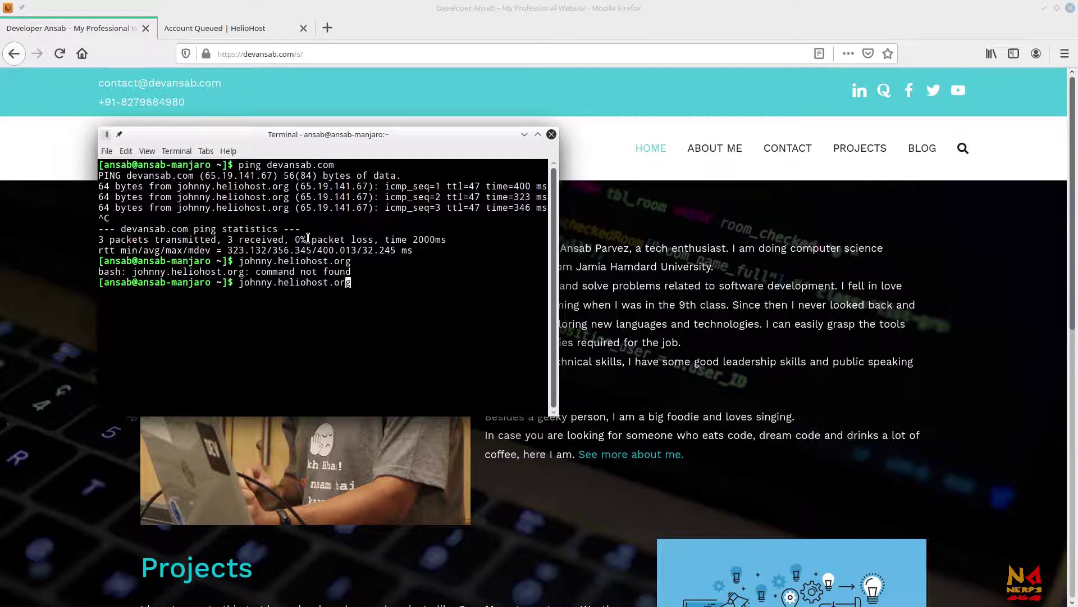
text(ping)
key(Return)
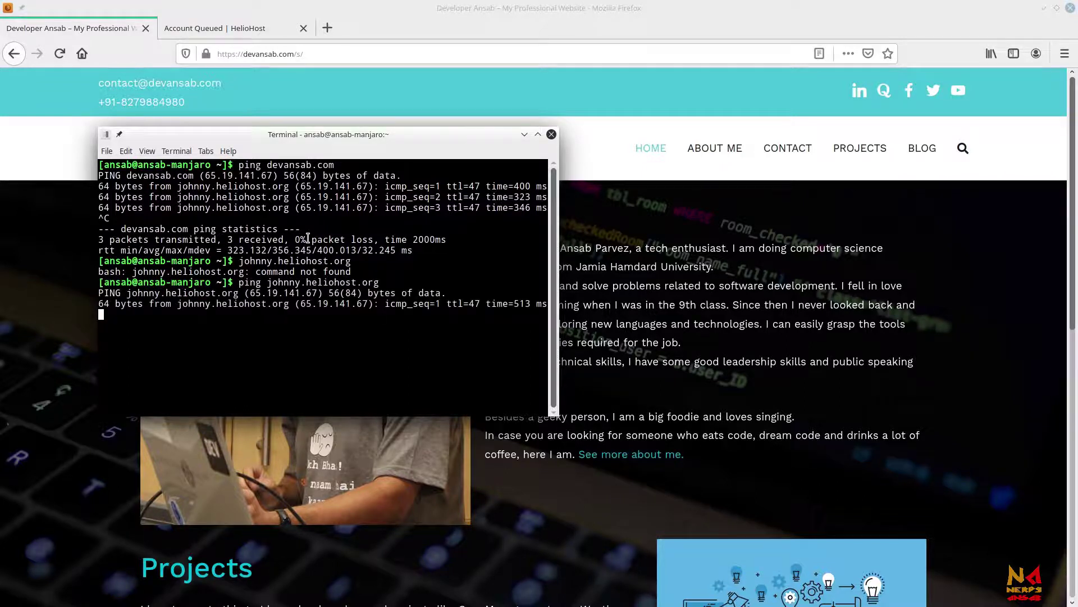
key(ctrl+c)
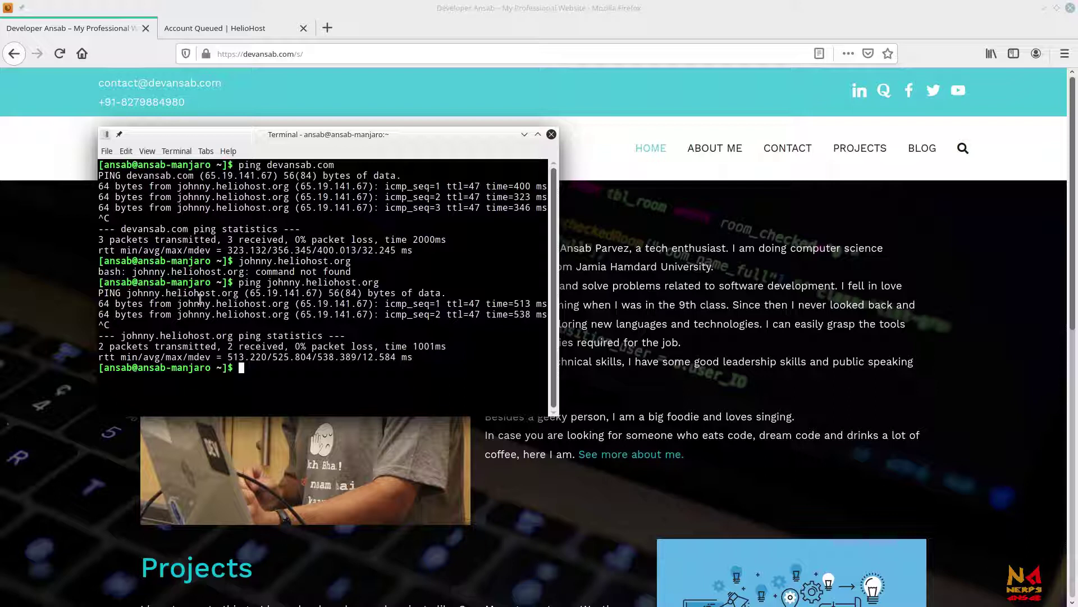
- Highlight the matching 65.19.141.67 IP in both ping outputs
double_click(245, 173)
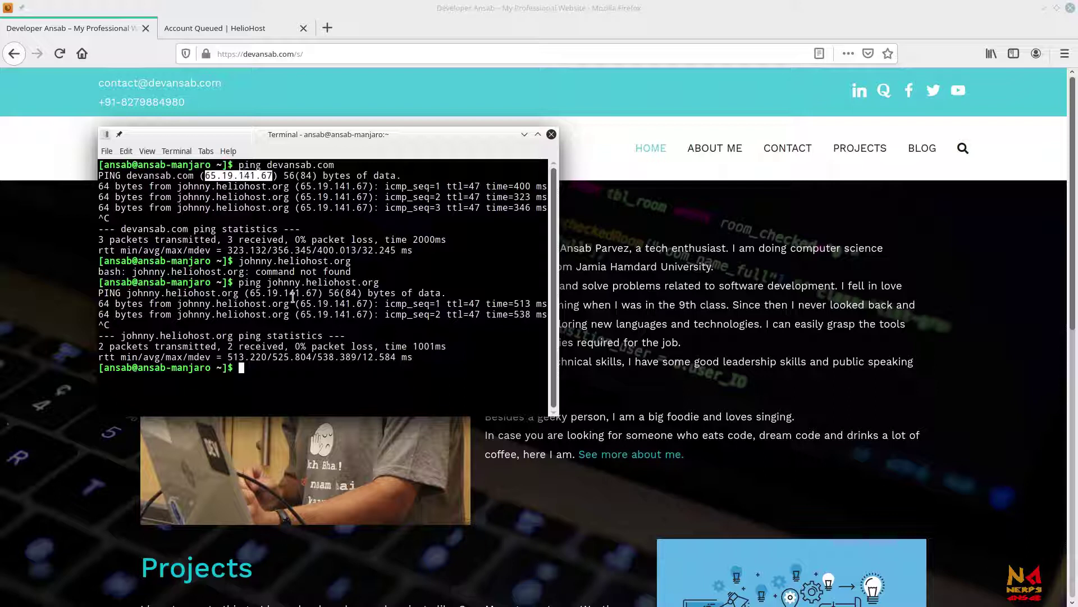
double_click(302, 293)
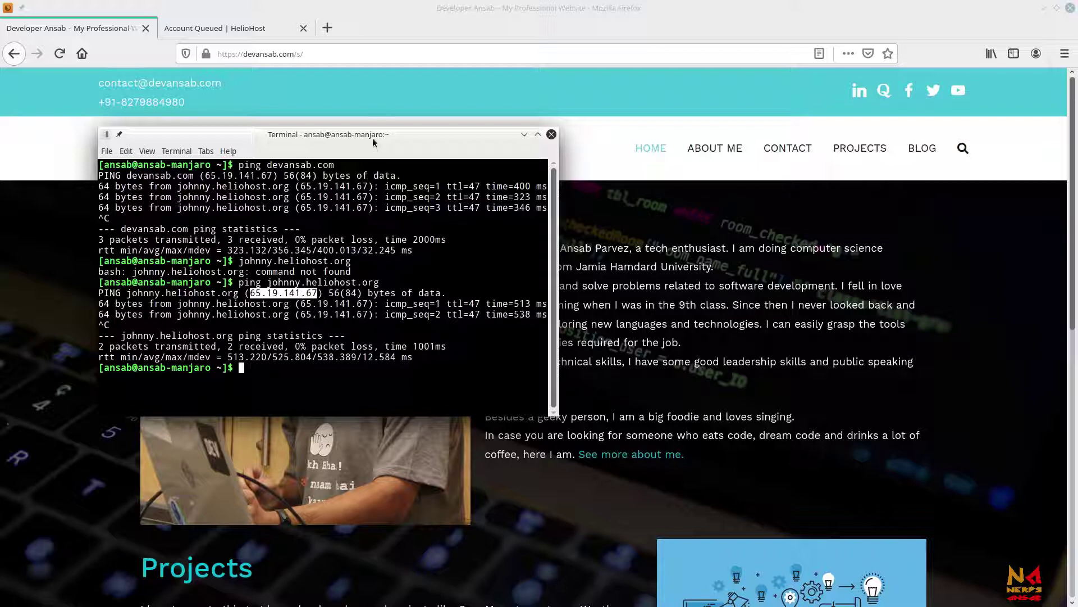
click(361, 282)
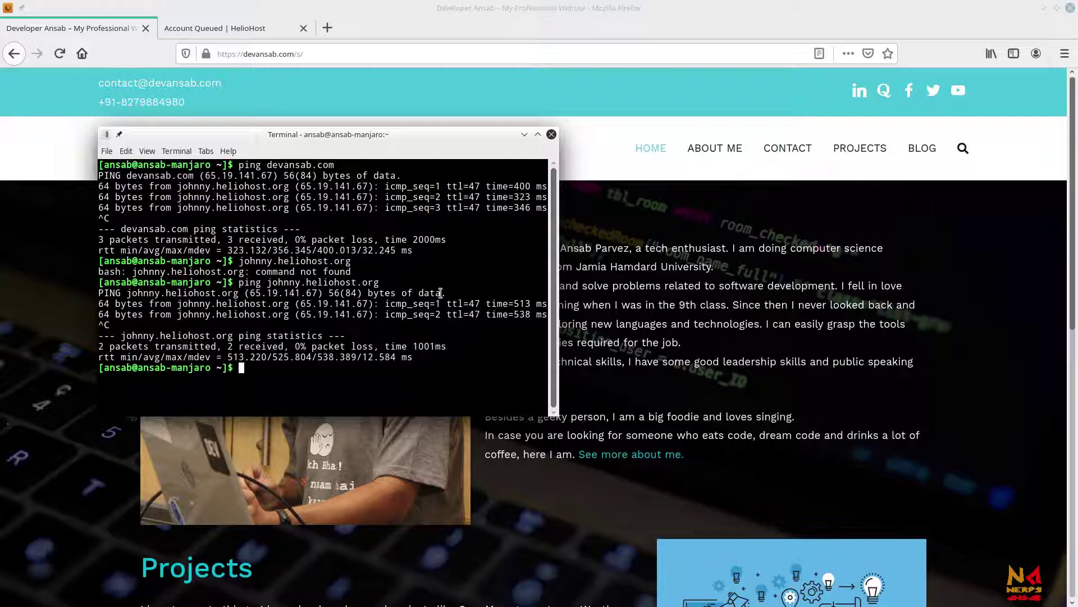
- Search Google for 'ip reverse lookup' in a new private tab
click(524, 134)
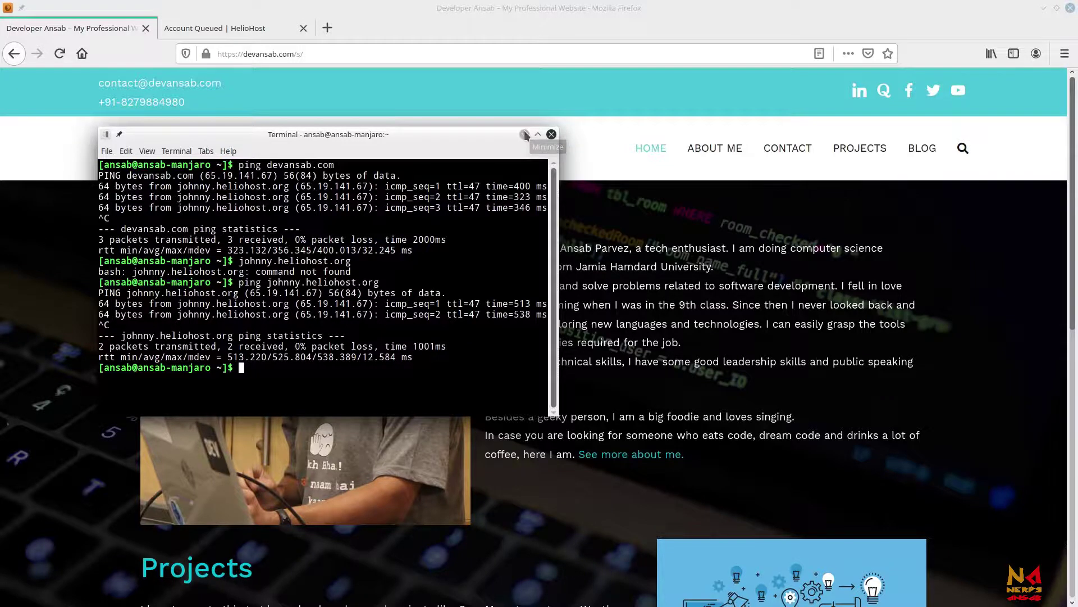
click(328, 28)
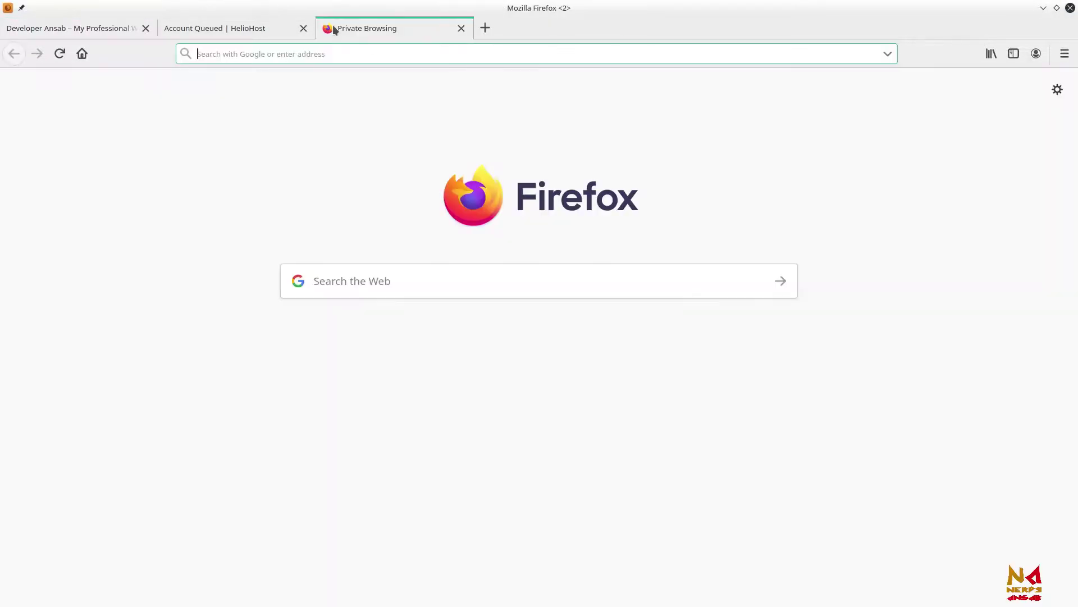
mouse_move(521, 1)
click(251, 31)
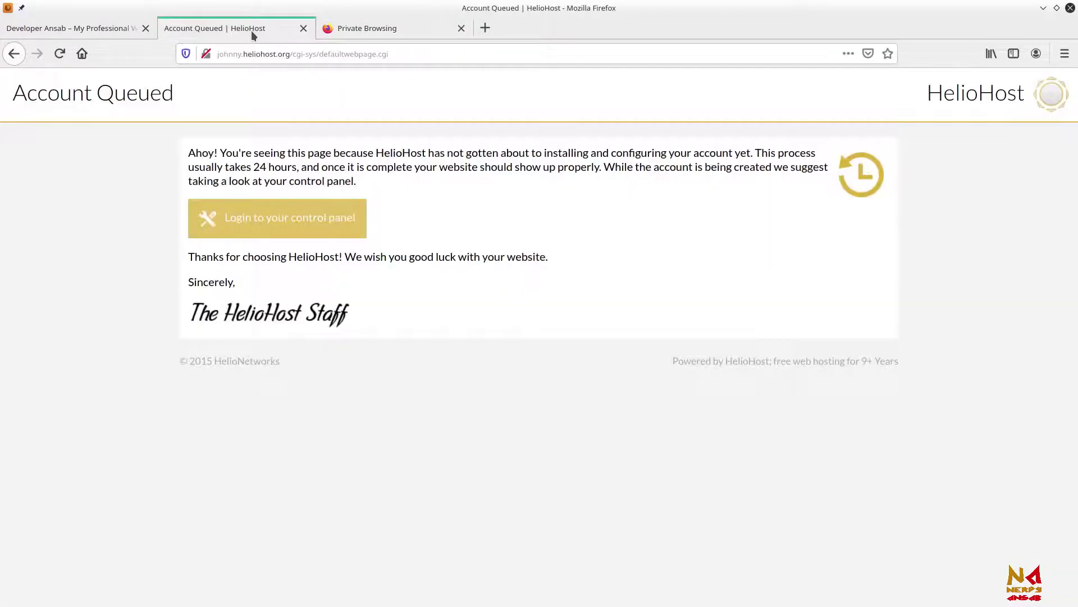
click(367, 35)
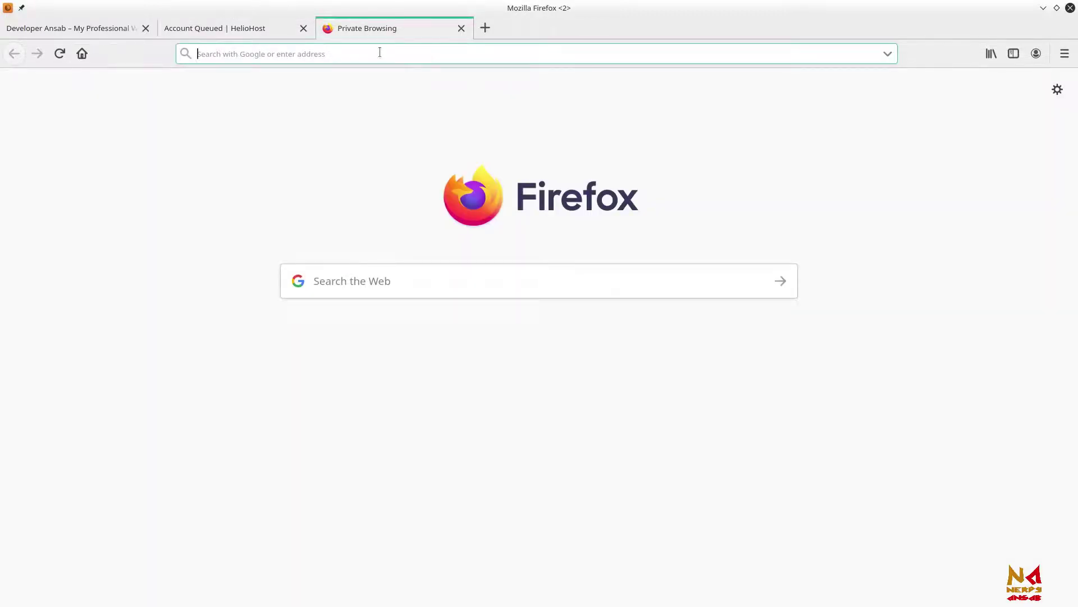
text(ip reve)
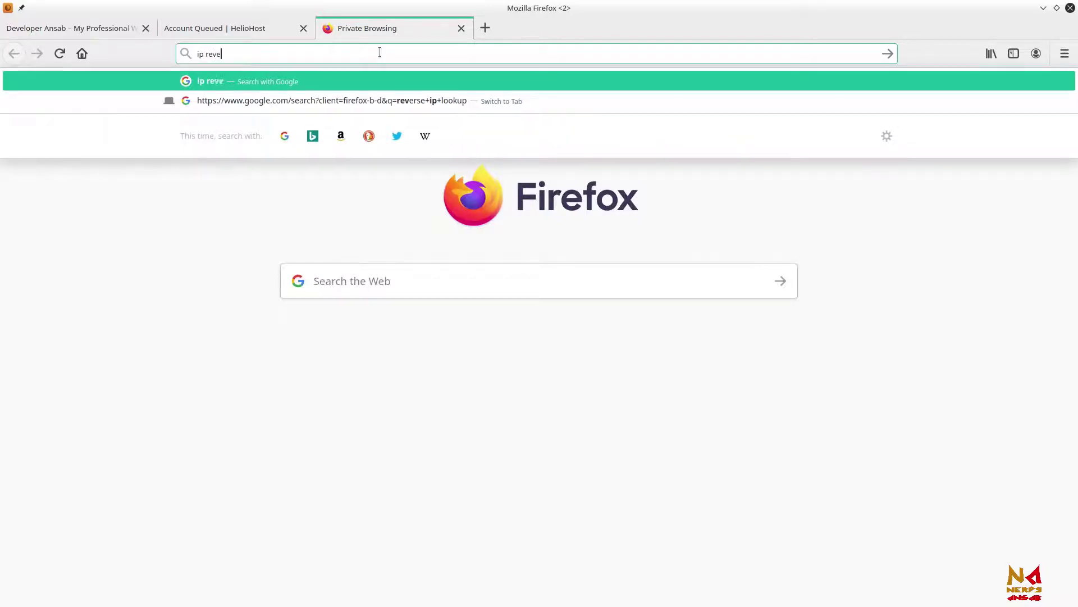
text(rse lookup)
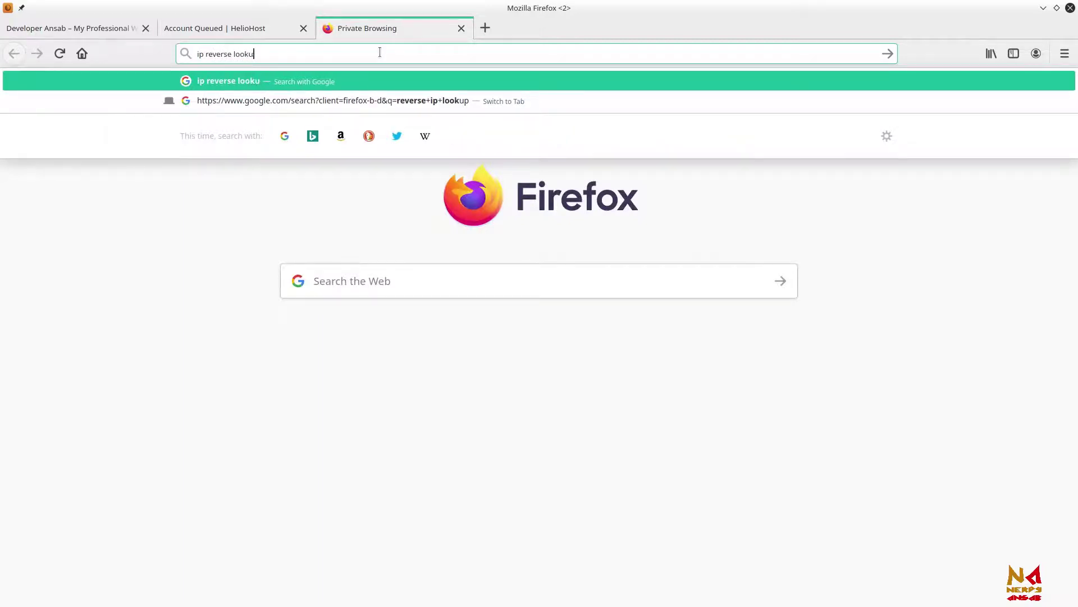
key(Return)
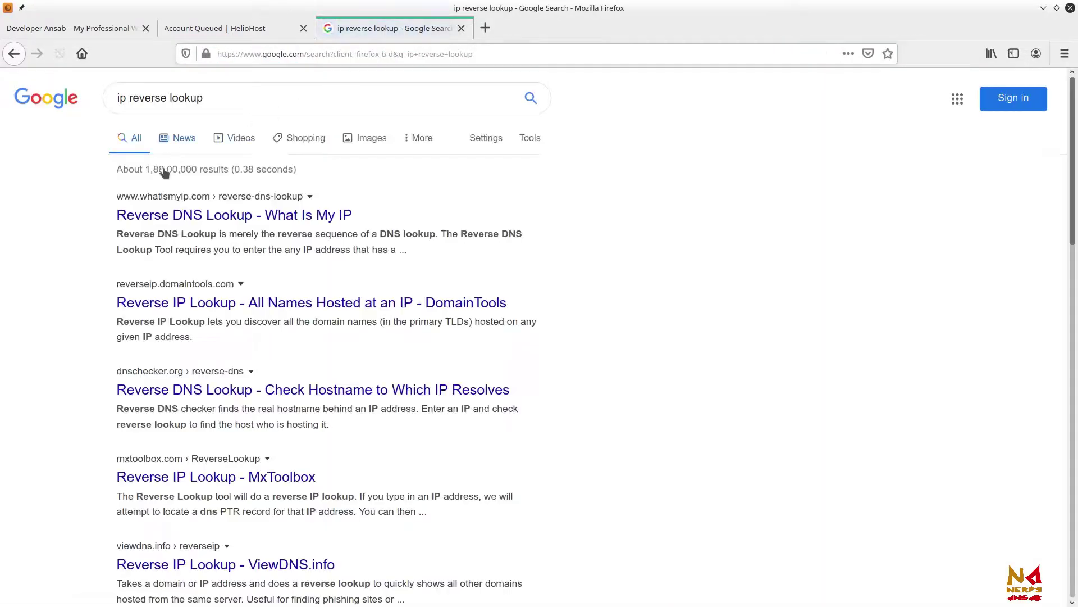
- Run a DomainTools Reverse IP Lookup on 185.27.134.221 and review the hosted domains
middle_click(218, 306)
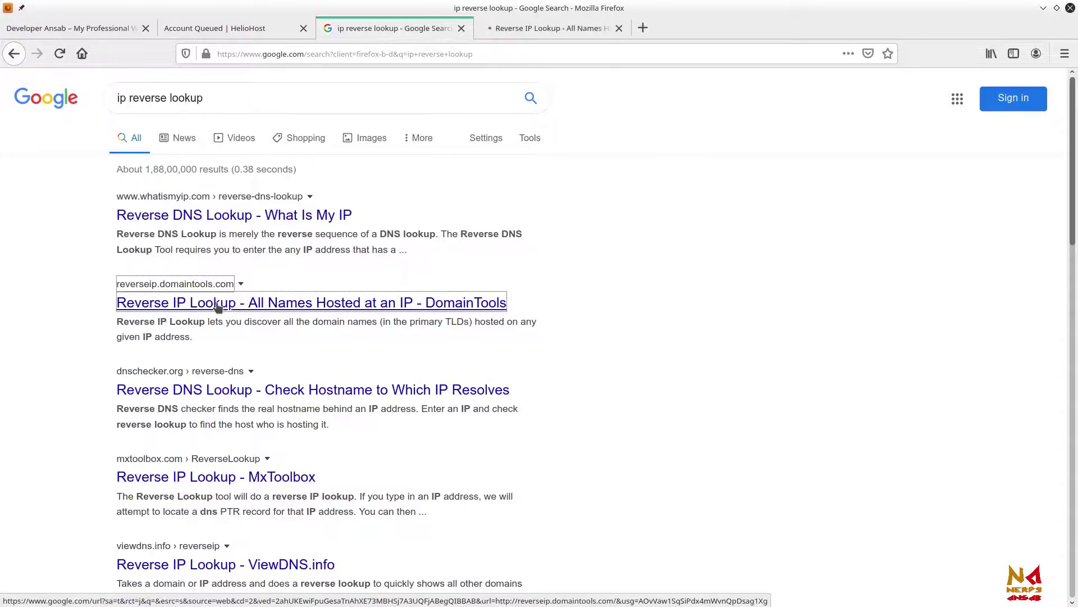
click(523, 33)
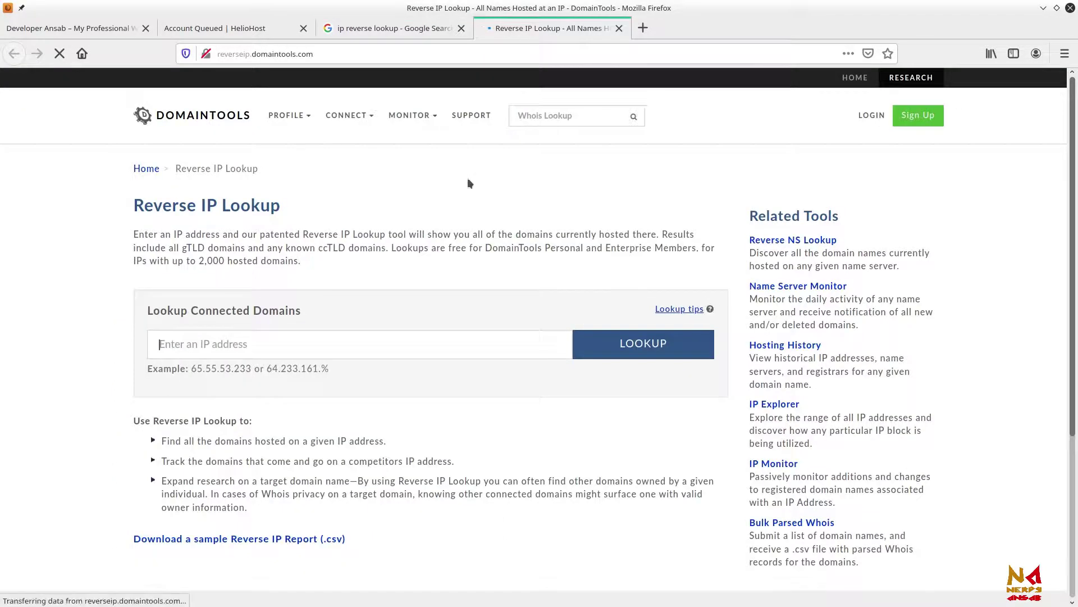
key(ctrl+v)
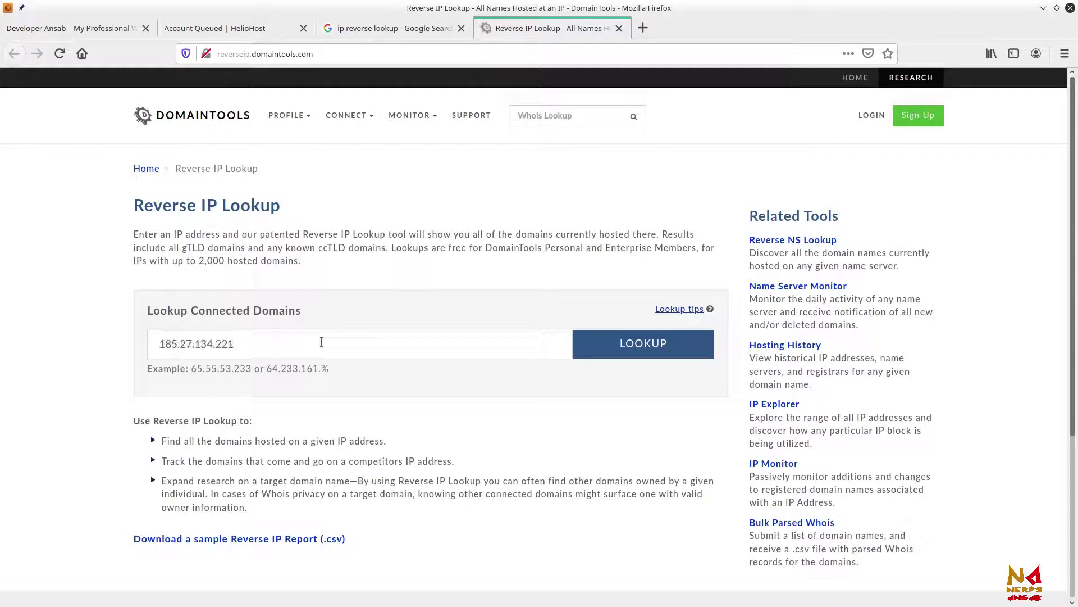
key(Left)
key(Left)
key(Left)
key(Left)
key(Left)
key(Left)
key(Left)
key(Left)
key(Right)
key(Right)
key(Right)
key(Right)
key(Right)
key(Right)
key(Right)
key(Right)
key(Right)
key(Right)
key(Right)
key(Right)
key(Right)
click(677, 347)
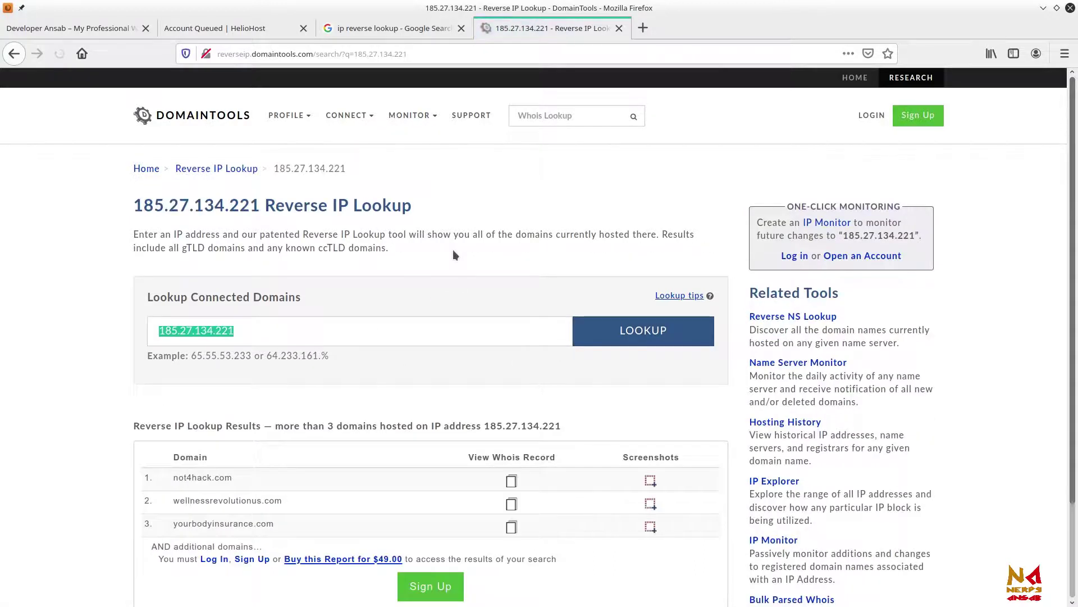
scroll(424, 360, down, 3)
scroll(425, 360, up, 3)
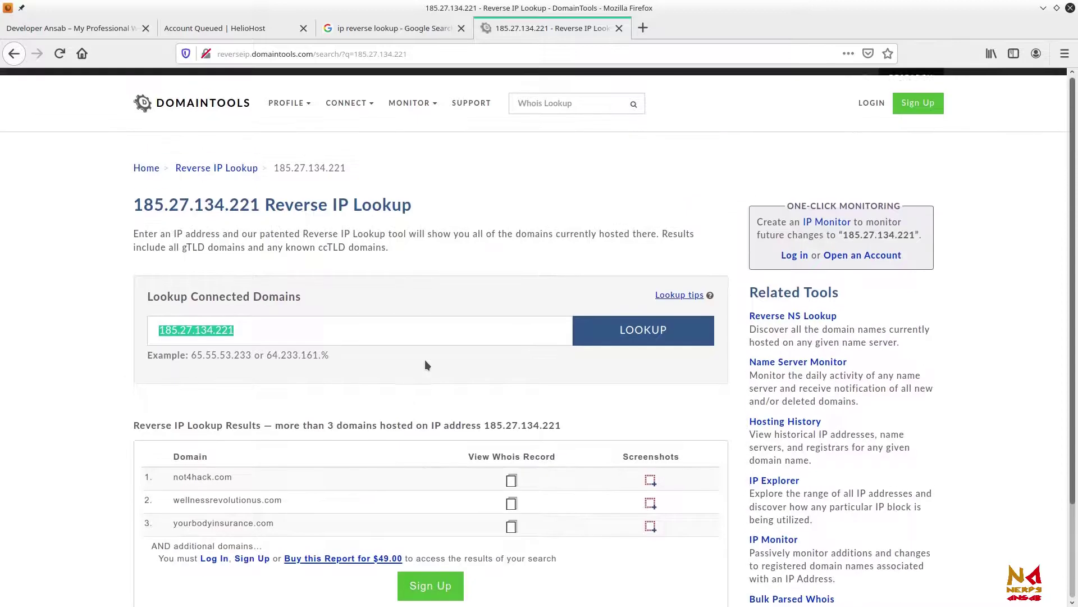
click(373, 452)
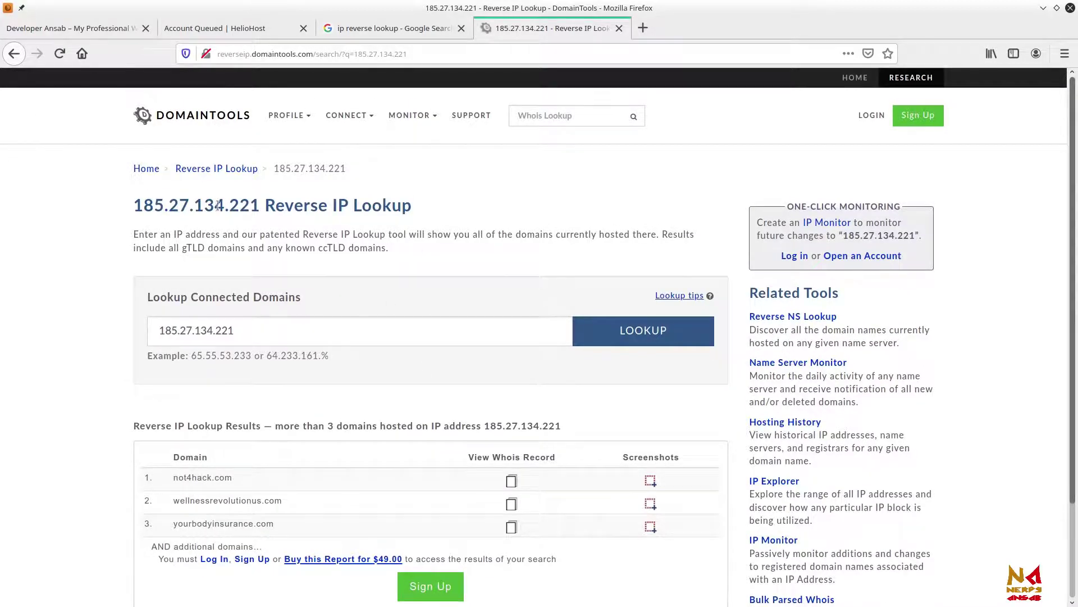
- Open the yougetsignal Reverse IP Domain Check result from the Google search
click(410, 33)
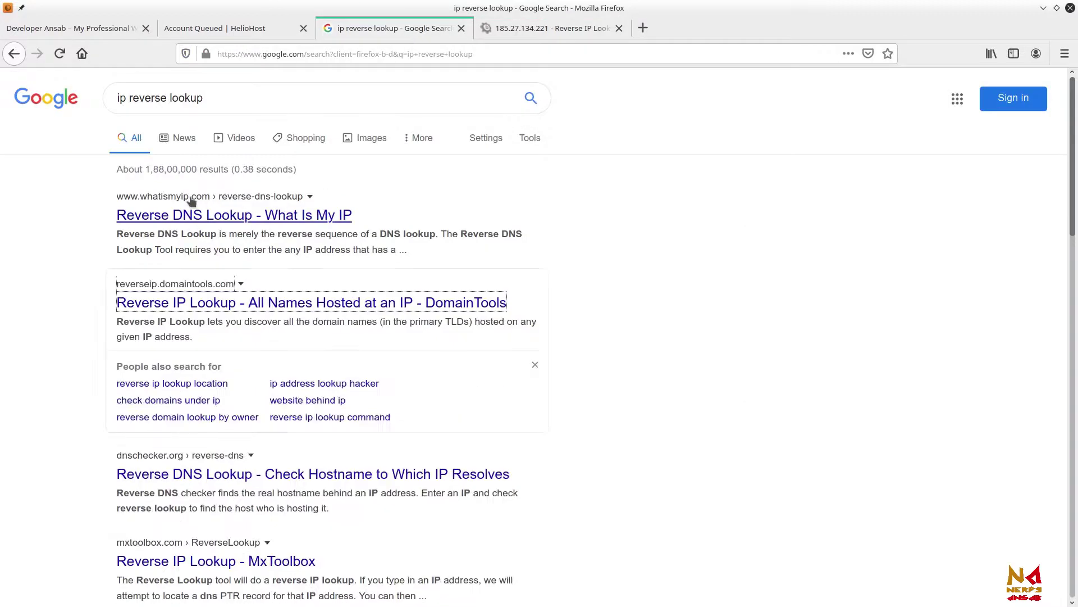
scroll(342, 345, down, 5)
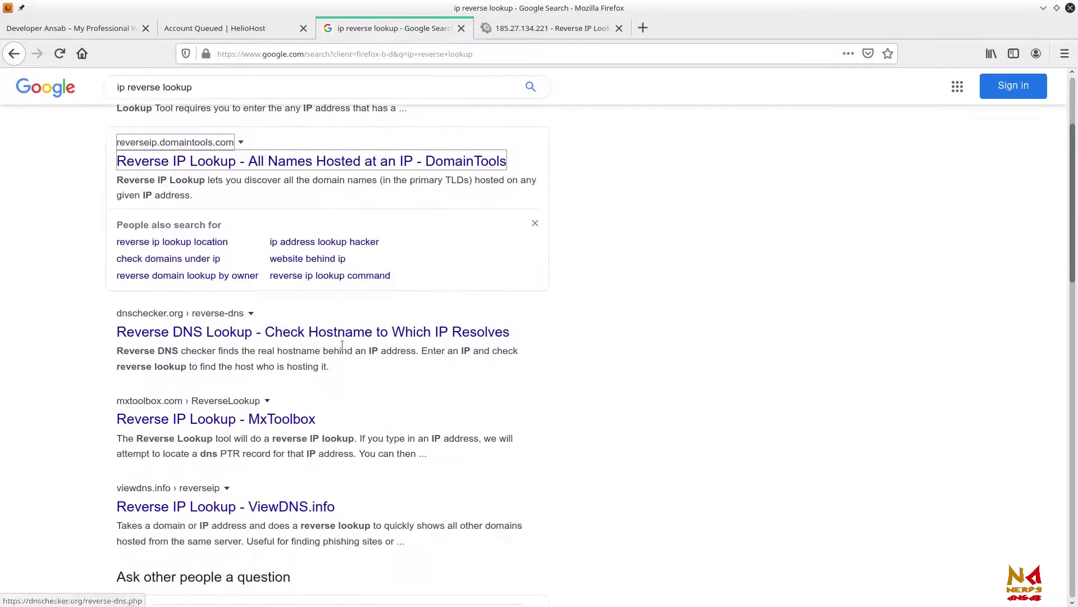
scroll(342, 345, down, 5)
scroll(341, 345, down, 2)
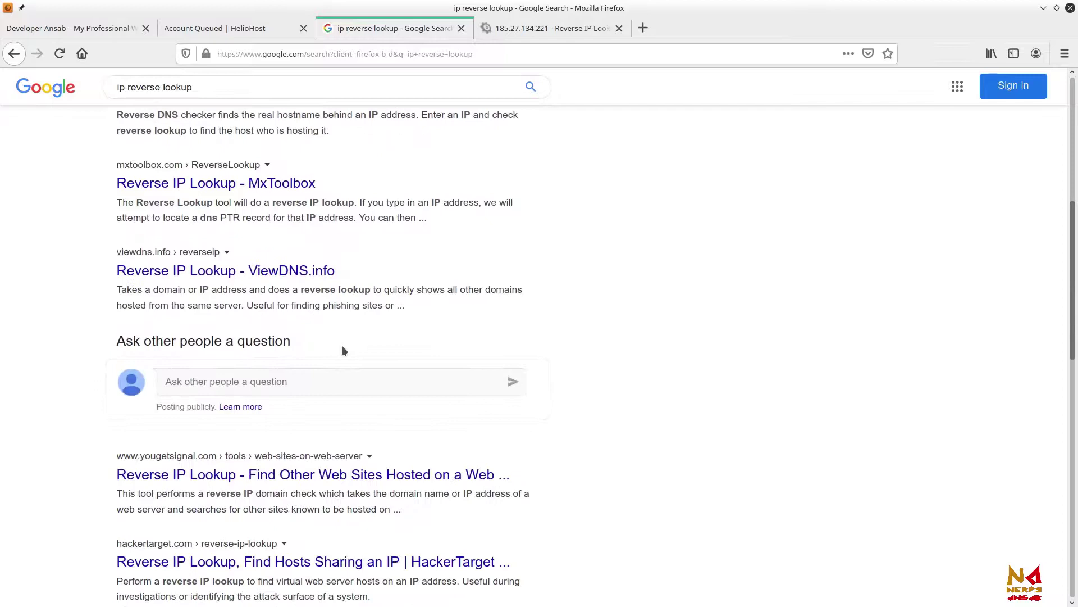
middle_click(315, 481)
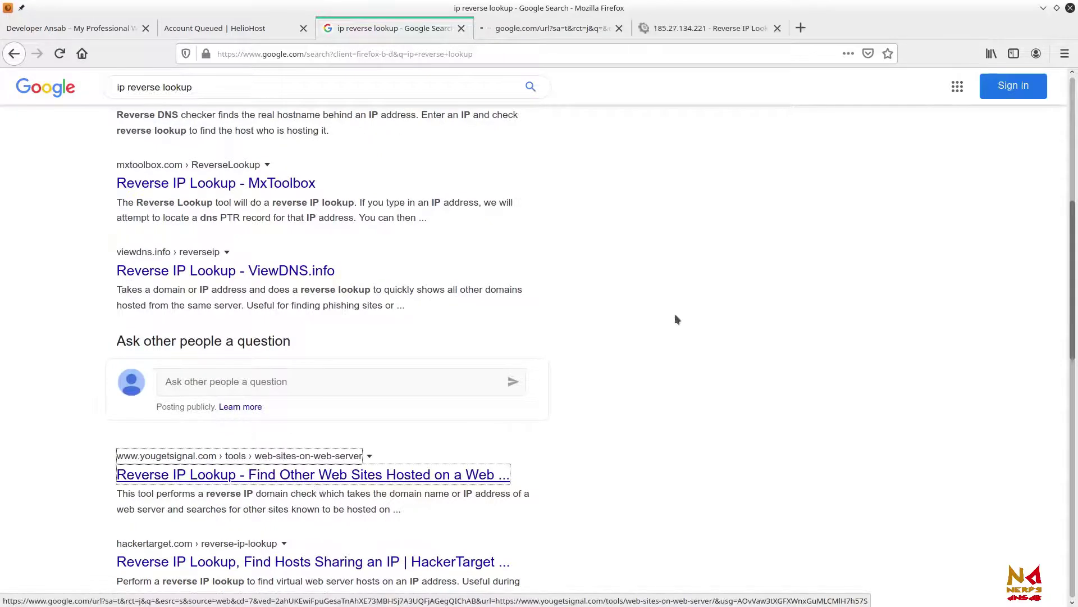
click(551, 30)
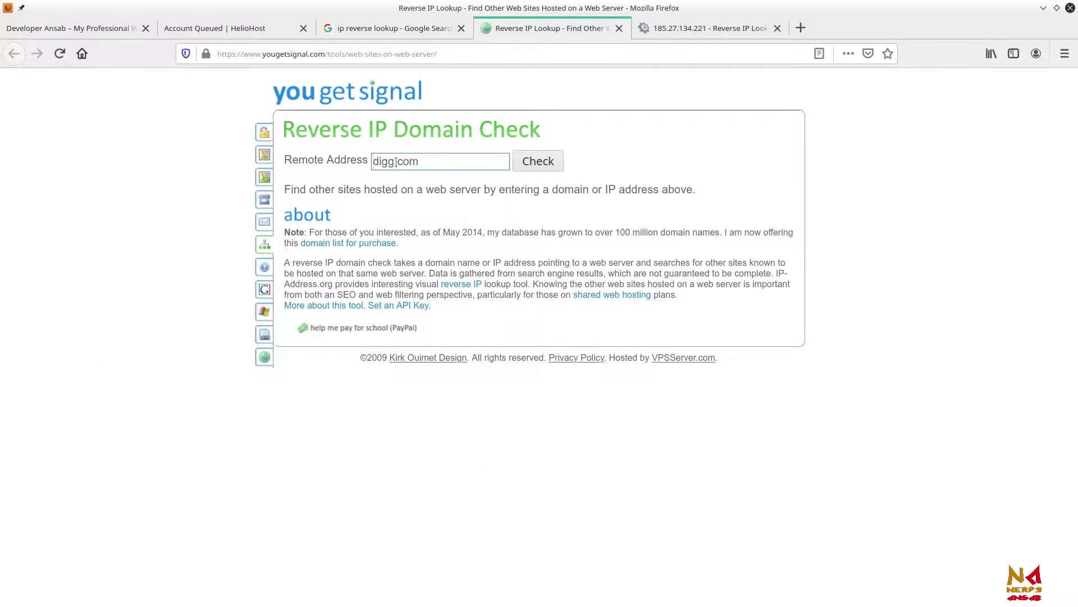
- Enter 185.27.134.221 as the Remote Address, removing stray text, and run the check
click(396, 163)
text(185.27.134.221)
click(396, 162)
key(BackSpace)
key(BackSpace)
key(BackSpace)
key(BackSpace)
key(BackSpace)
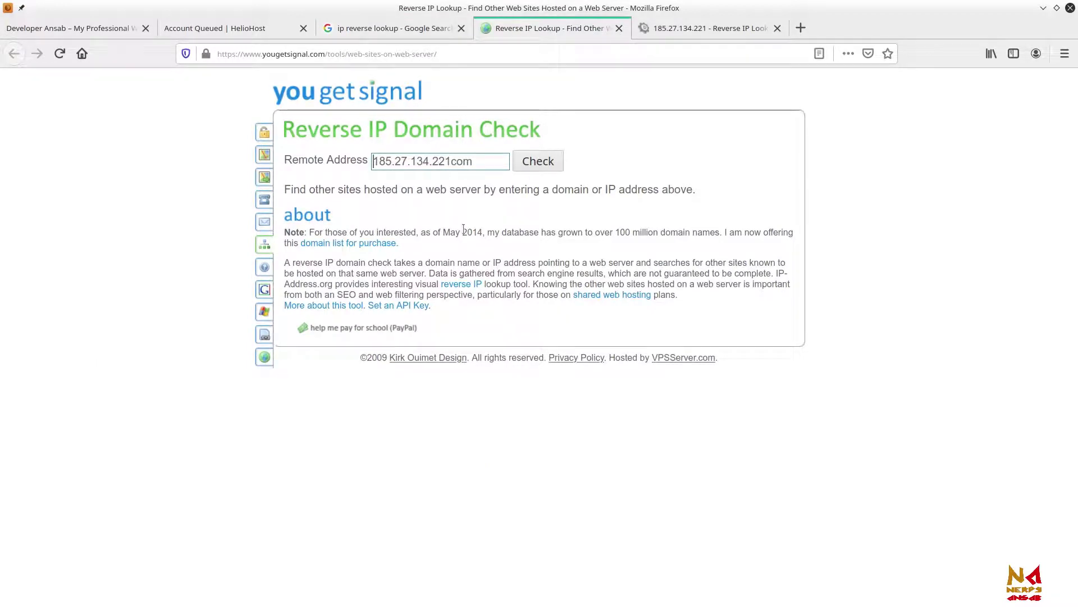
click(539, 163)
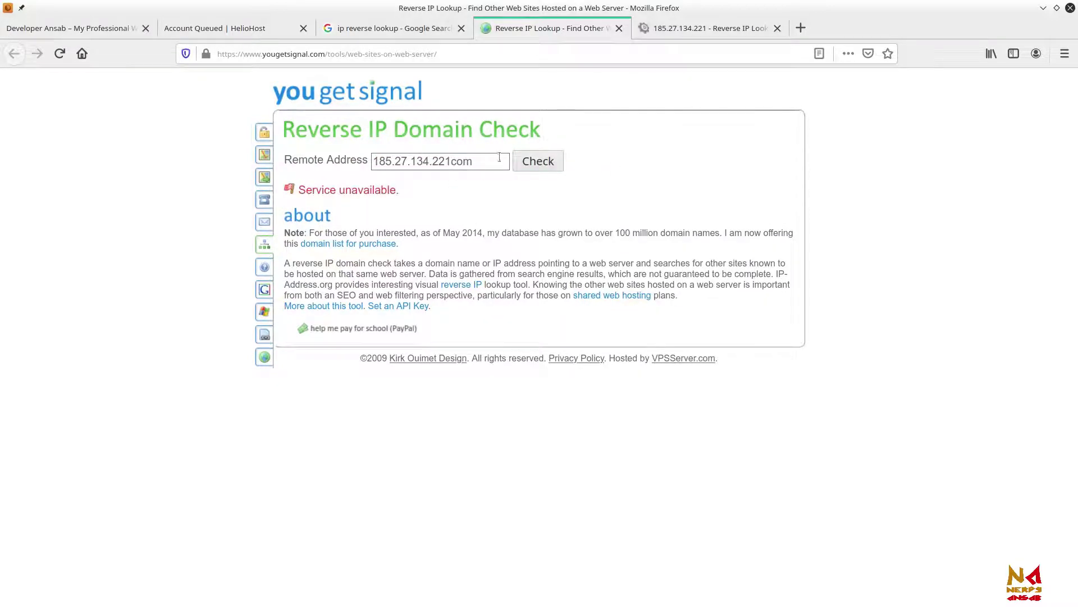
key(BackSpace)
key(BackSpace)
key(BackSpace)
click(538, 163)
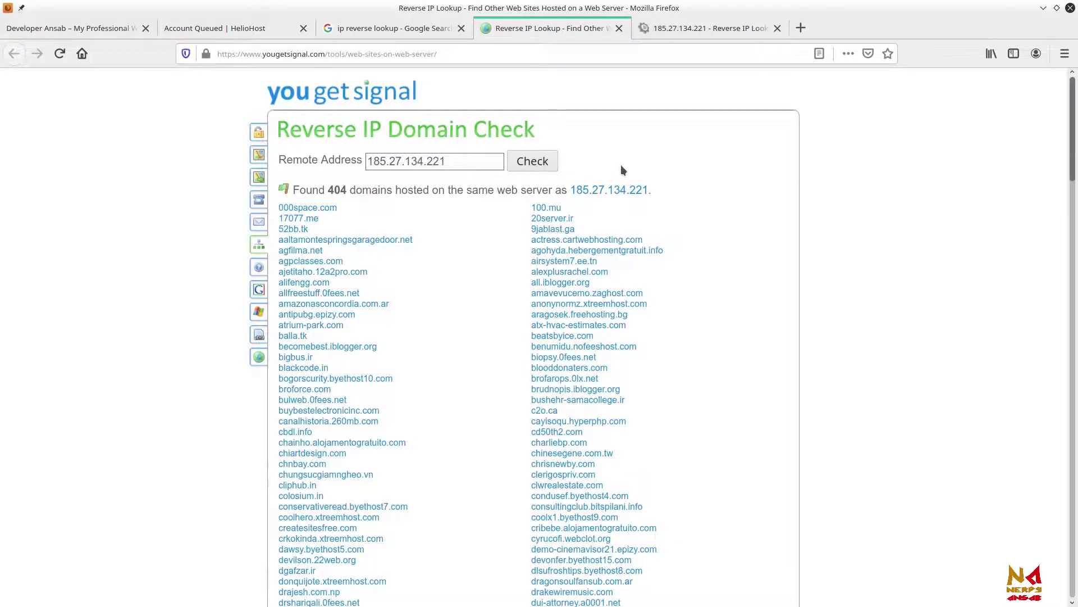
- Review the 404-domain list and highlight the checked server IP 185.27.134.221
double_click(433, 163)
click(433, 163)
scroll(510, 253, down, 10)
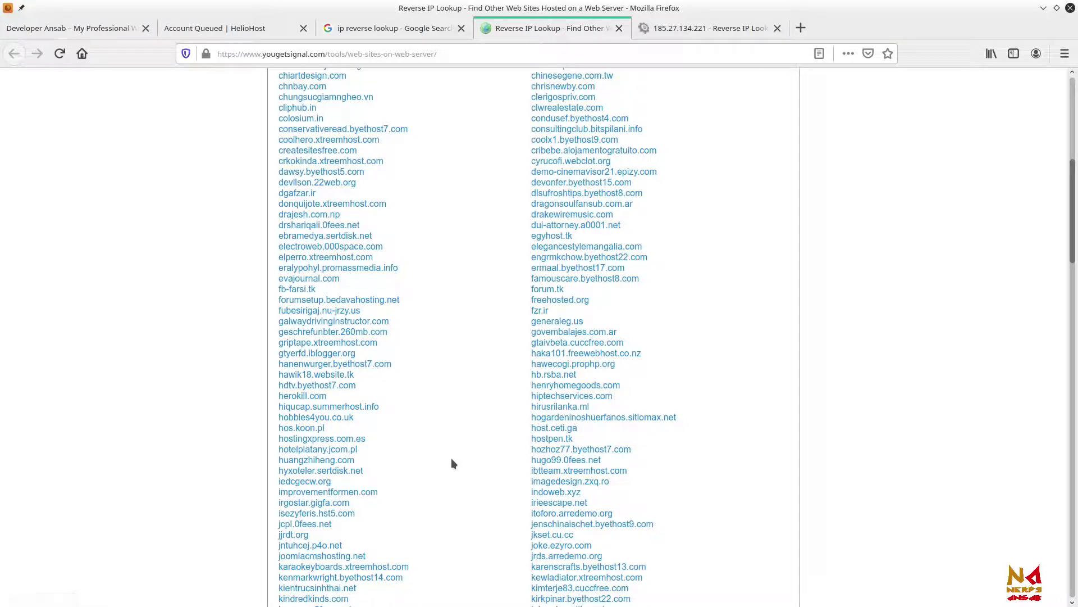
scroll(454, 463, up, 7)
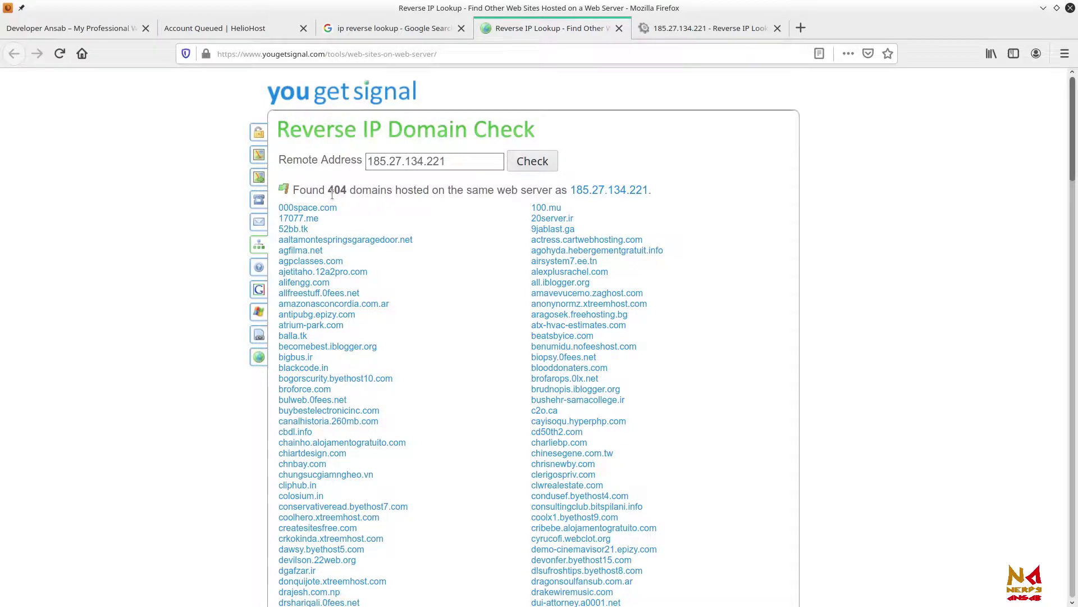
triple_click(445, 162)
click(459, 182)
triple_click(456, 161)
click(456, 161)
drag(456, 161, 357, 158)
click(358, 158)
mouse_move(552, 6)
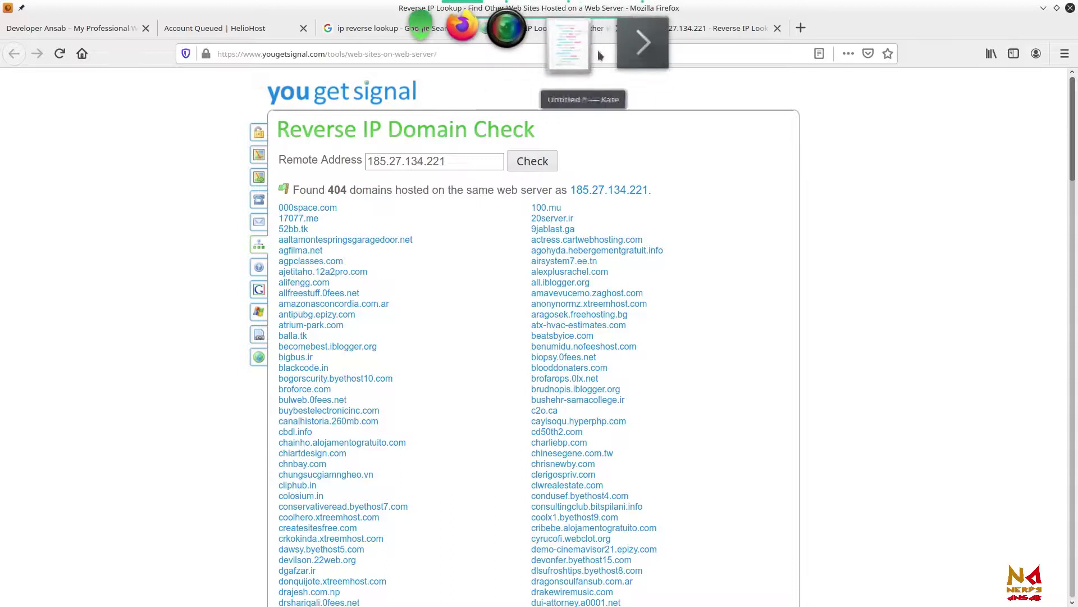
- Bring the private browsing Firefox window to the front on its new tab
click(491, 39)
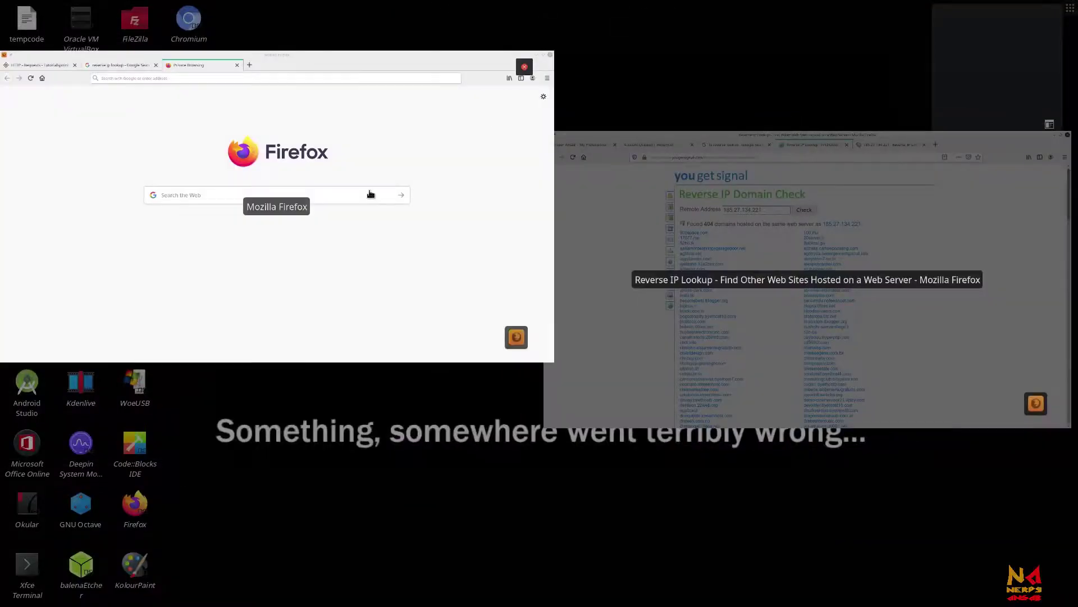
click(370, 195)
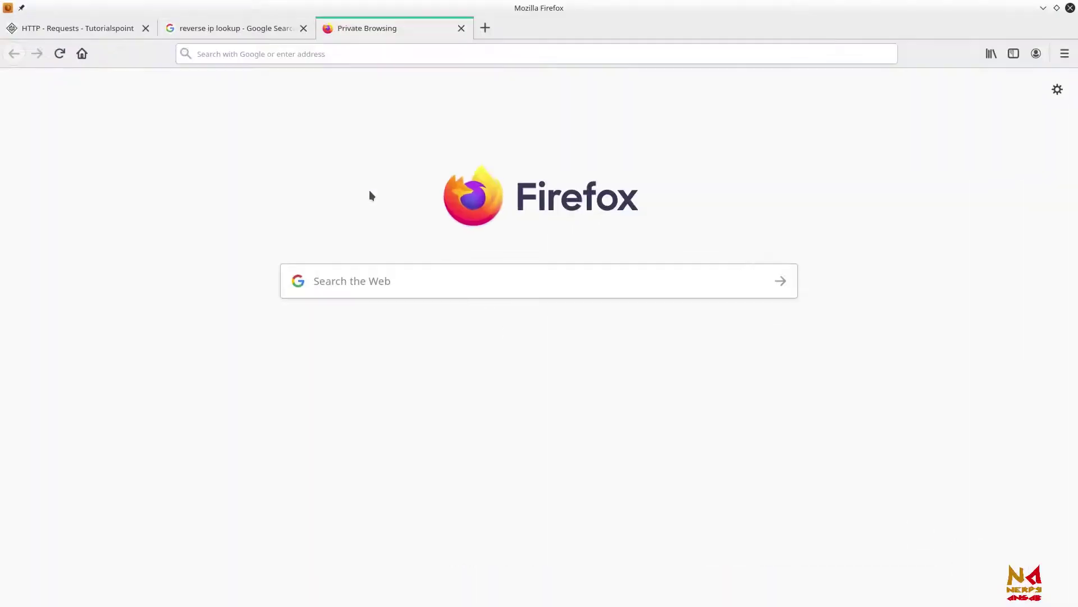
click(62, 27)
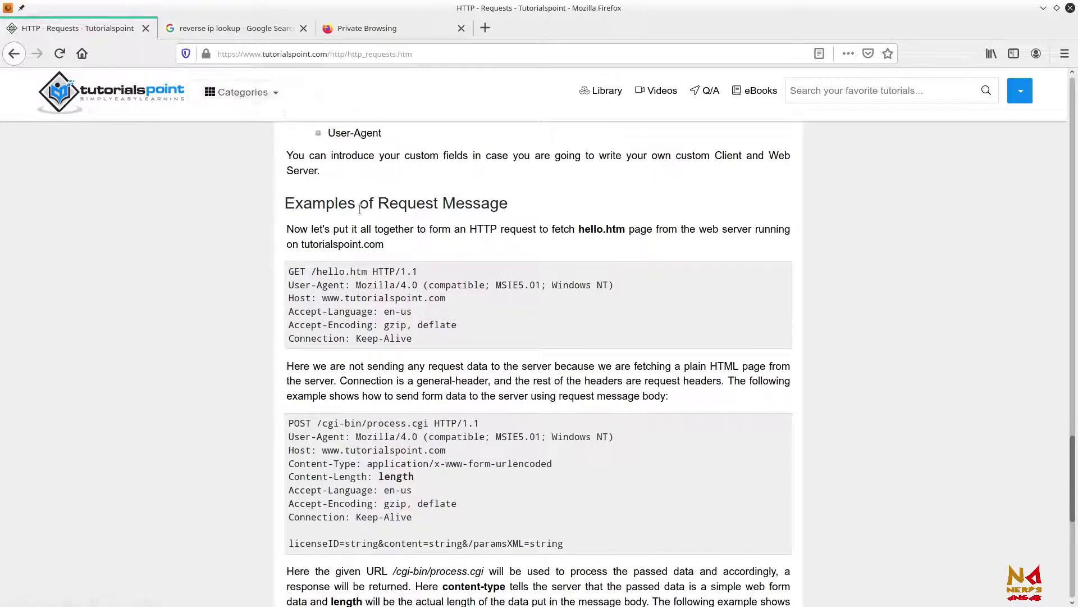
click(419, 34)
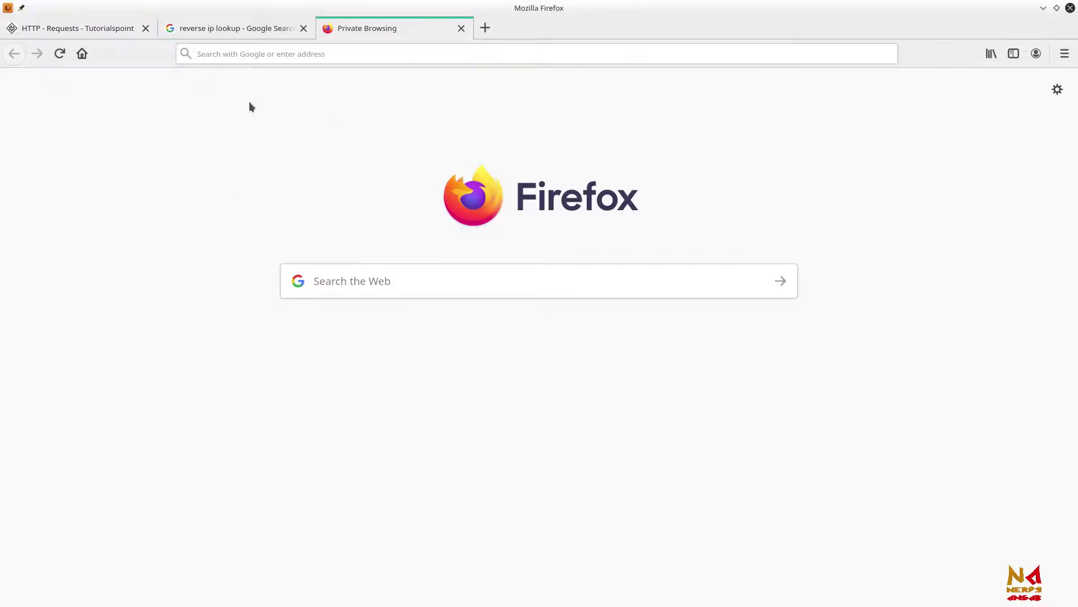
- Enter devansab.com/ in the private window's address bar without loading it
click(243, 54)
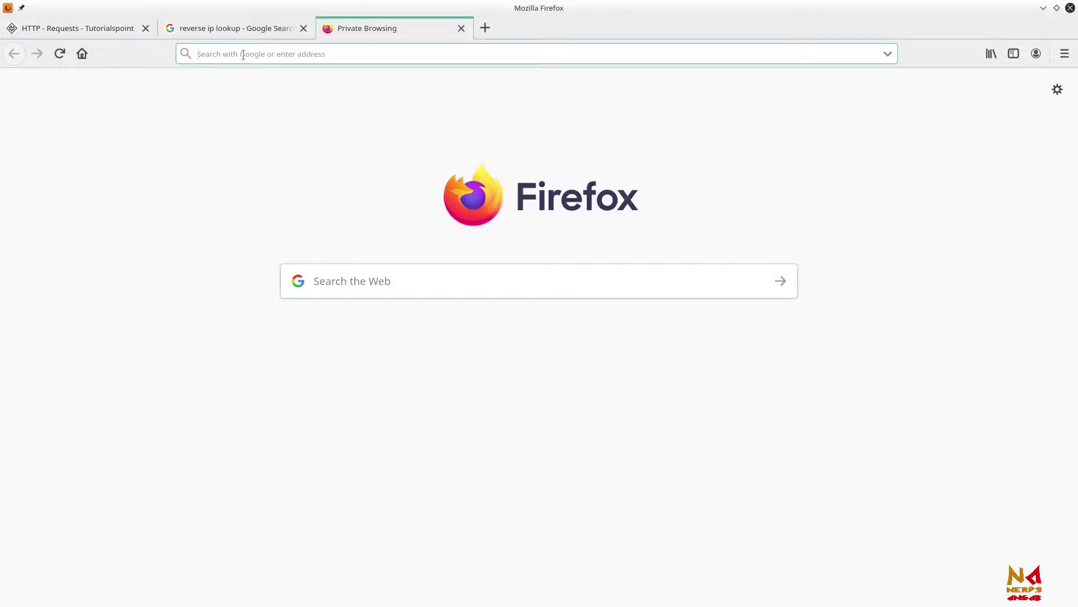
text(devansab.com/)
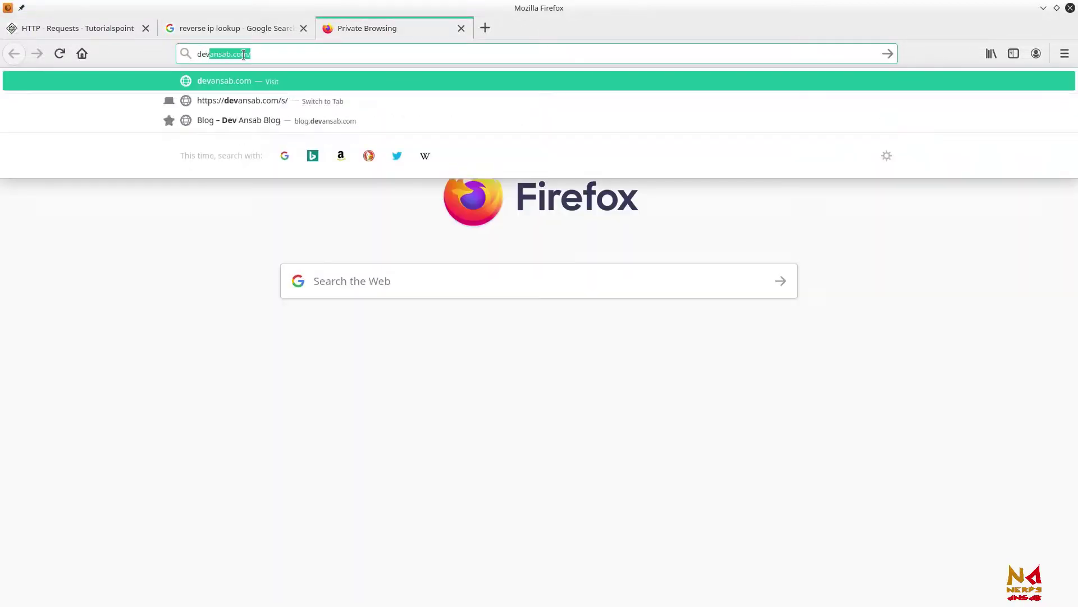
key(Right)
drag(199, 53, 225, 52)
click(253, 50)
text(/)
click(214, 195)
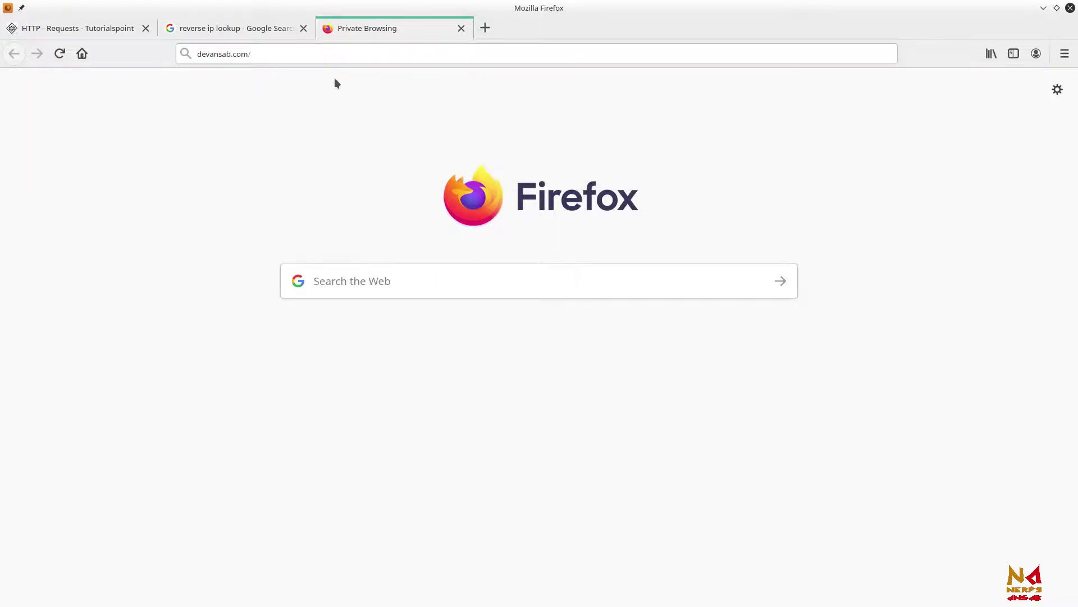
click(254, 53)
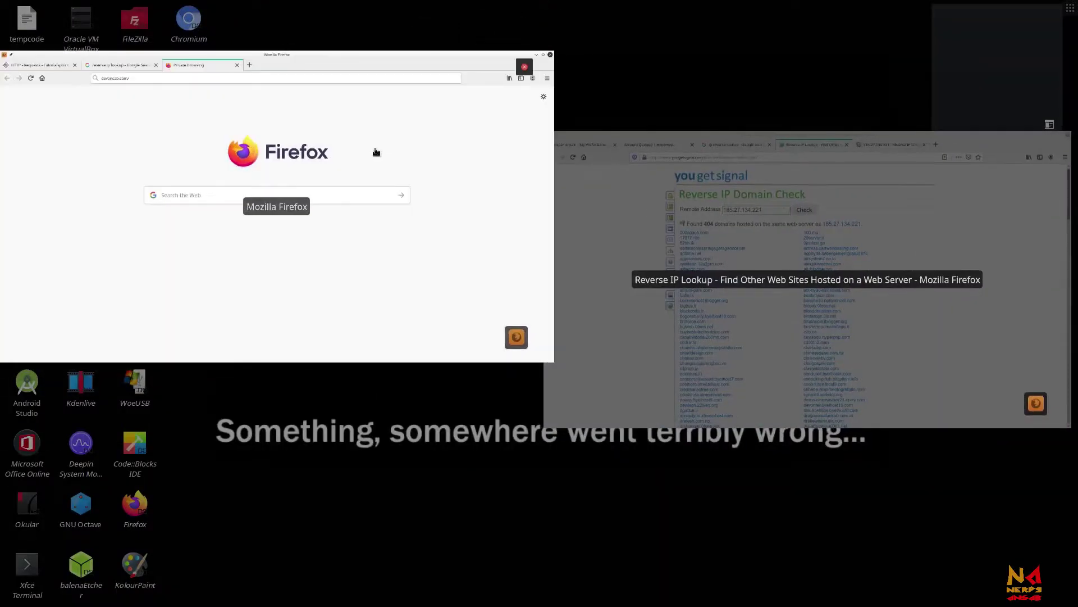
- Maximize the reverse IP lookup window, then bring the private window back to the front
click(633, 294)
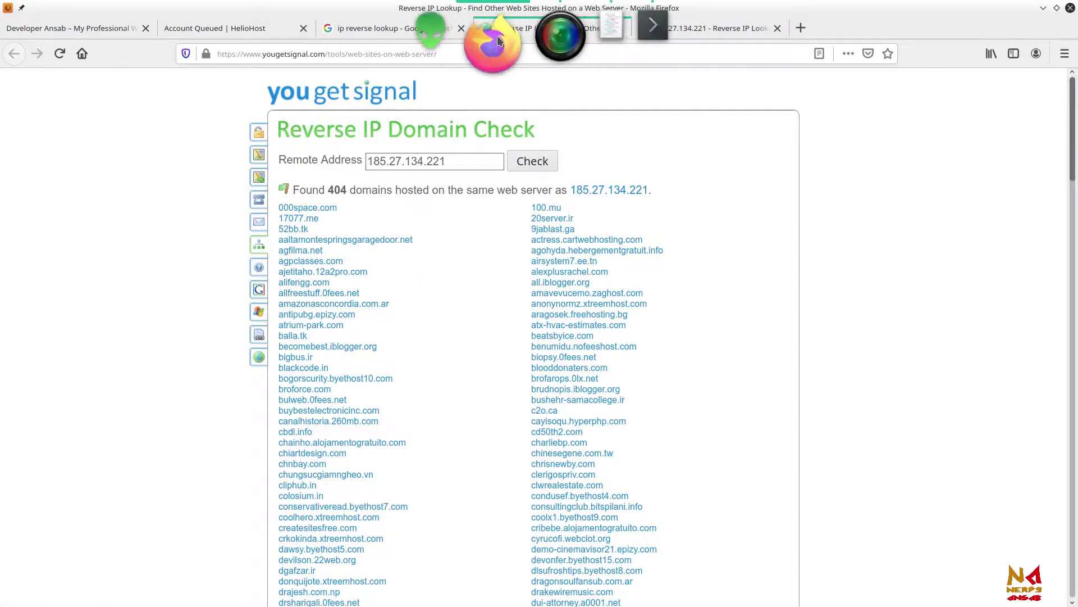
click(498, 39)
click(234, 192)
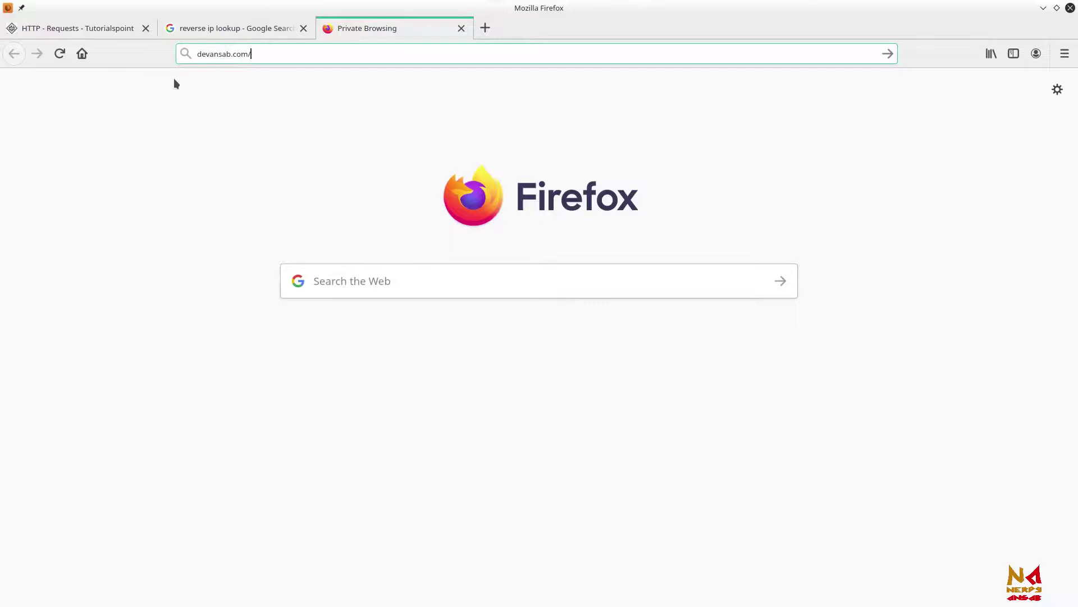
- Show the HTTP Requests tutorial and highlight /hello.htm HTTP/1.1 and Mozilla/4.0 in the GET example
click(97, 34)
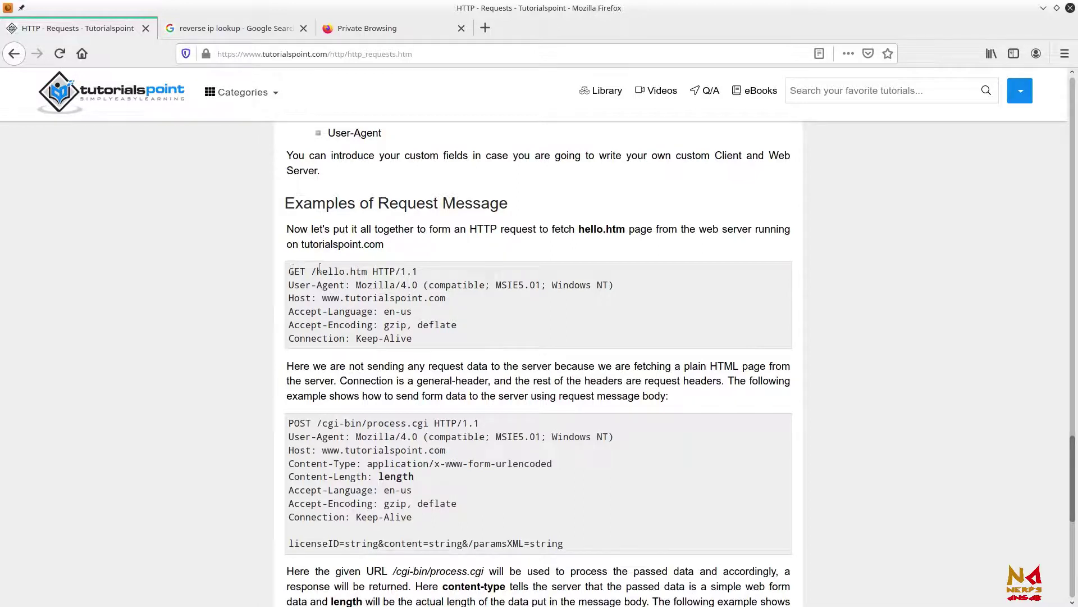
drag(314, 271, 416, 271)
click(349, 282)
drag(356, 285, 418, 285)
click(416, 286)
drag(323, 296, 453, 300)
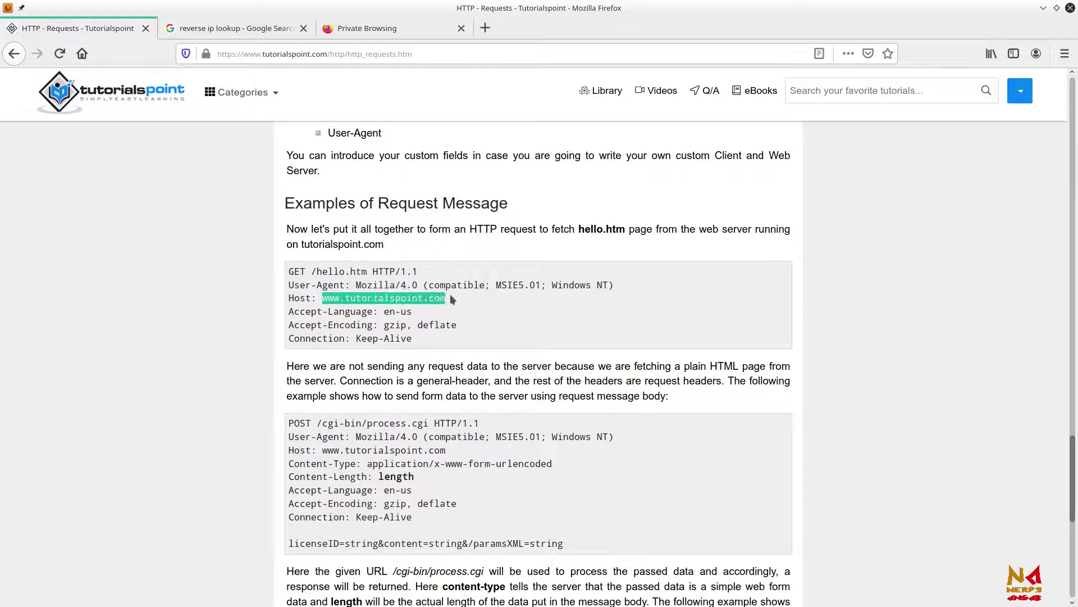
click(453, 299)
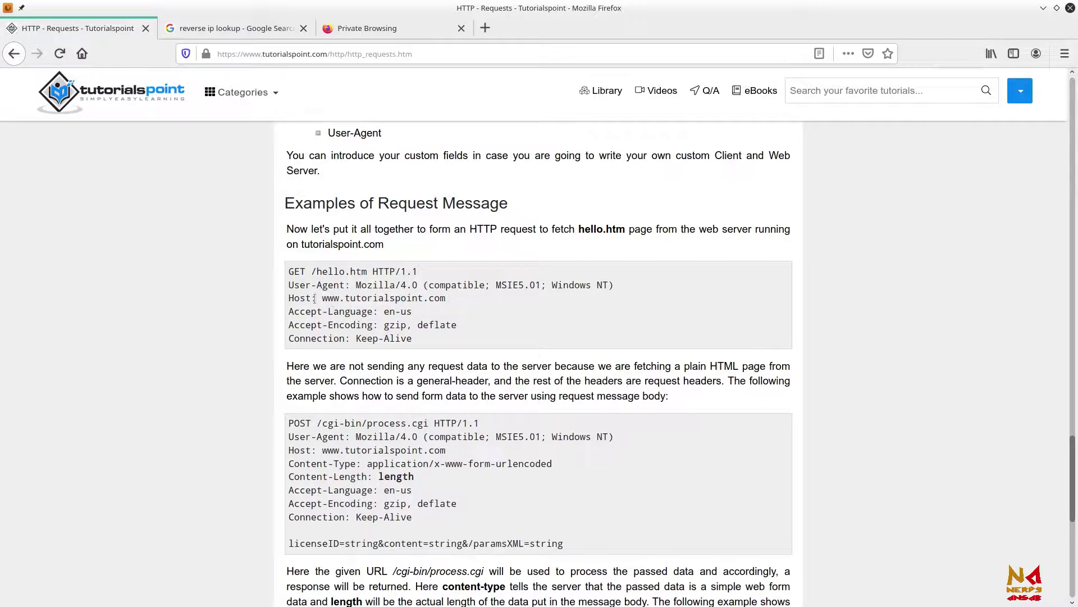
drag(314, 299, 452, 301)
click(453, 300)
drag(321, 299, 455, 306)
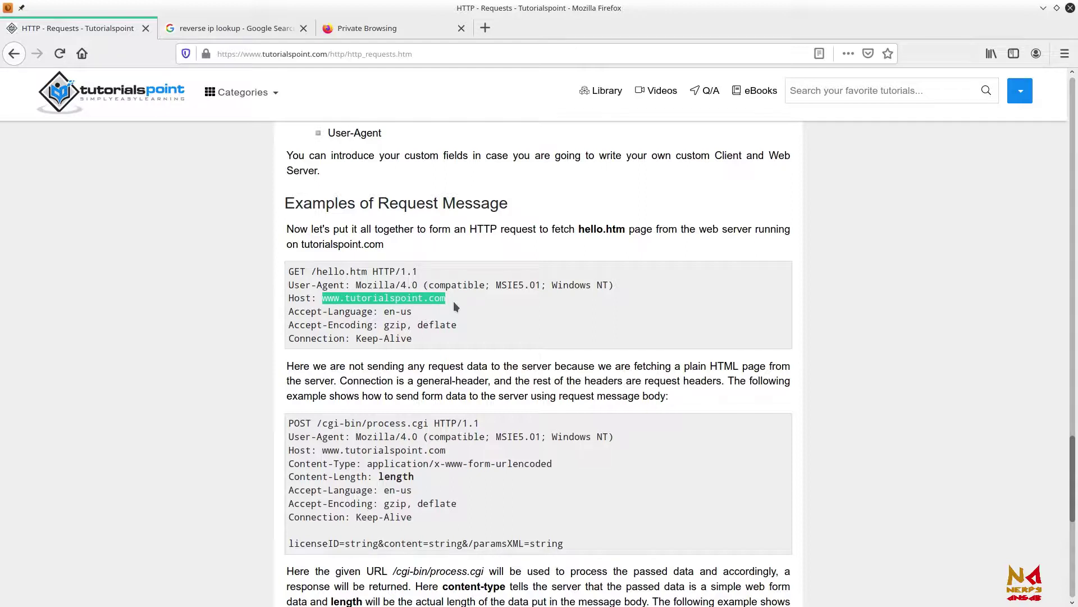
click(454, 303)
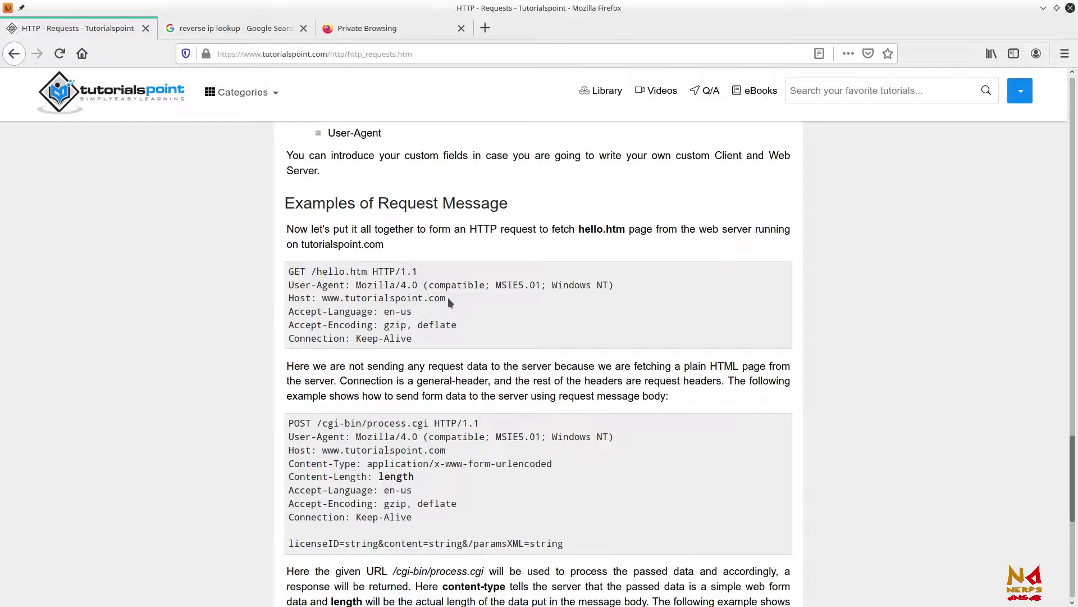
drag(450, 302, 322, 299)
click(321, 299)
drag(321, 298, 457, 299)
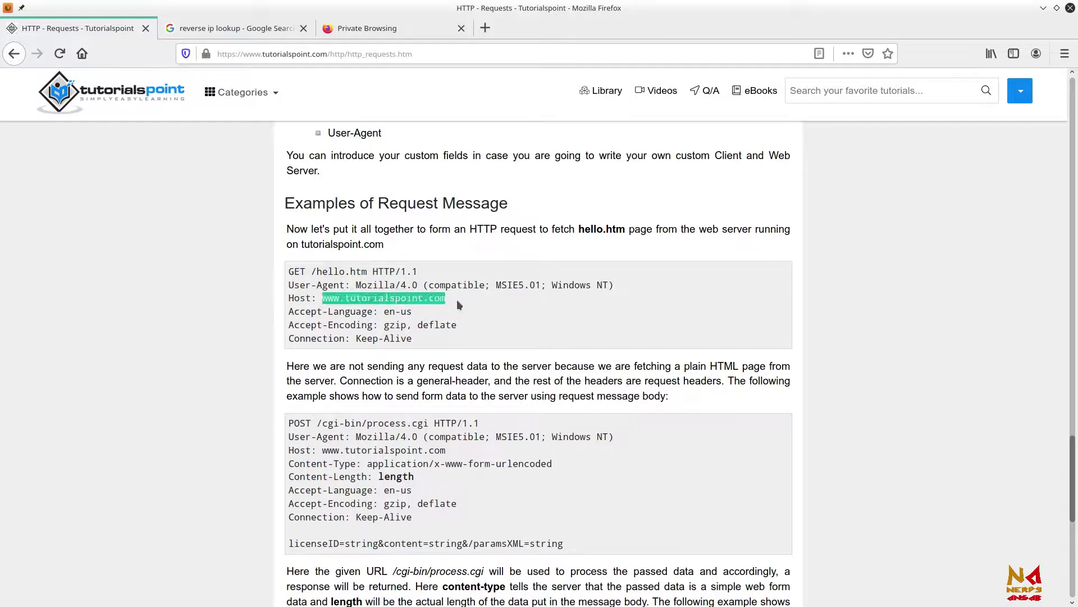
click(457, 298)
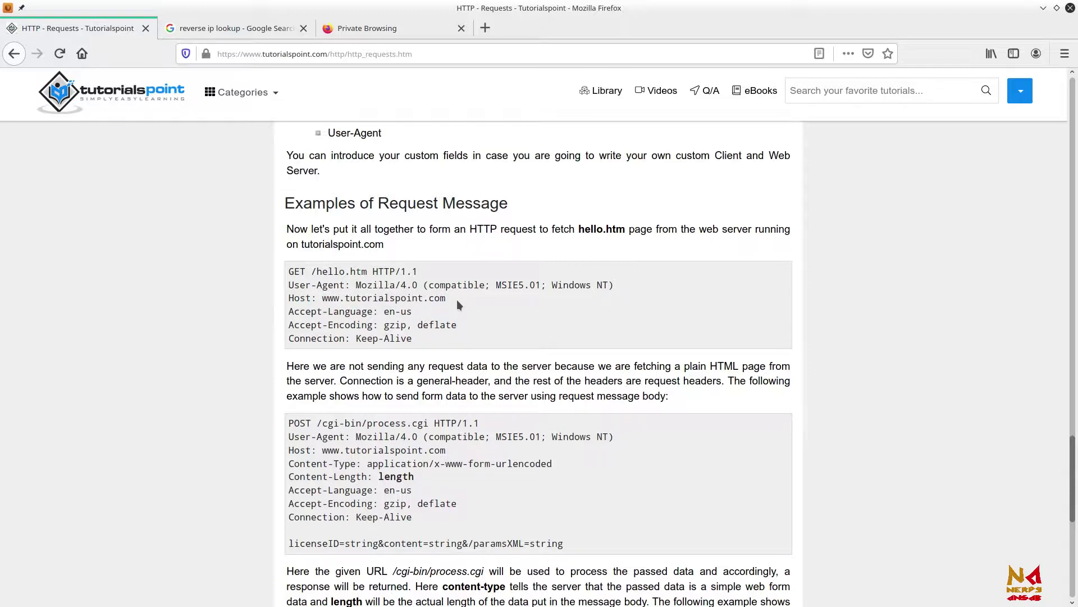
- In Kate, add a new line after line 10 reading 'is not true for every website'
click(575, 56)
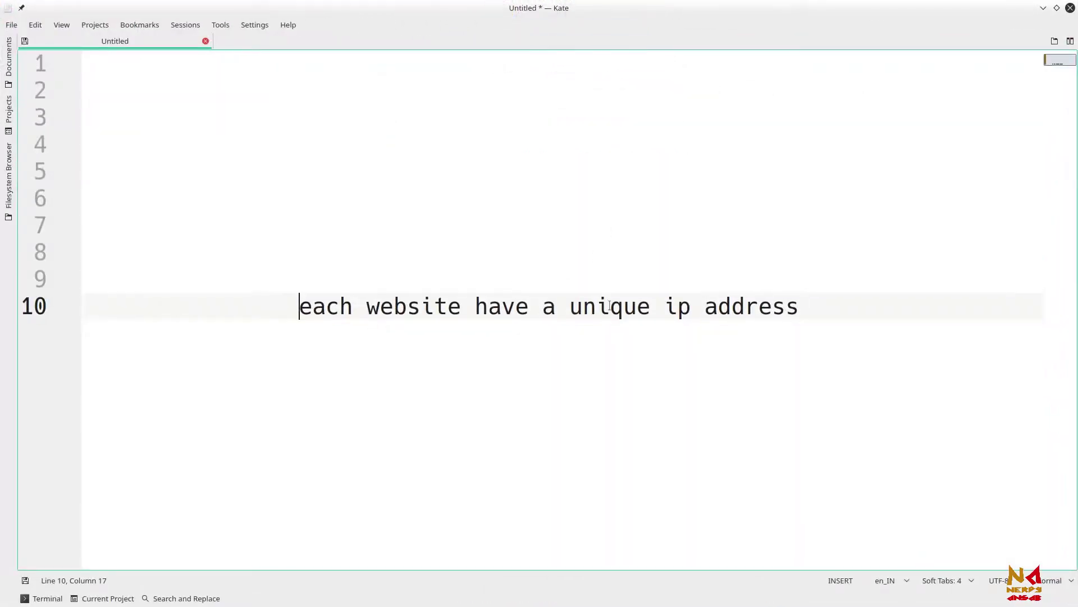
click(800, 306)
key(Return)
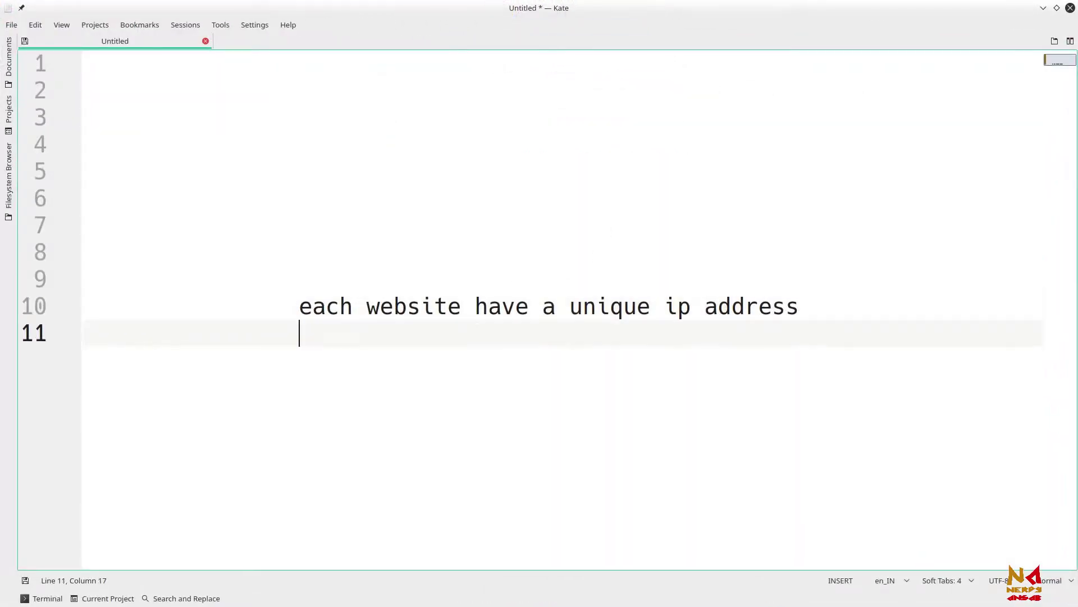
text(is not true for every website)
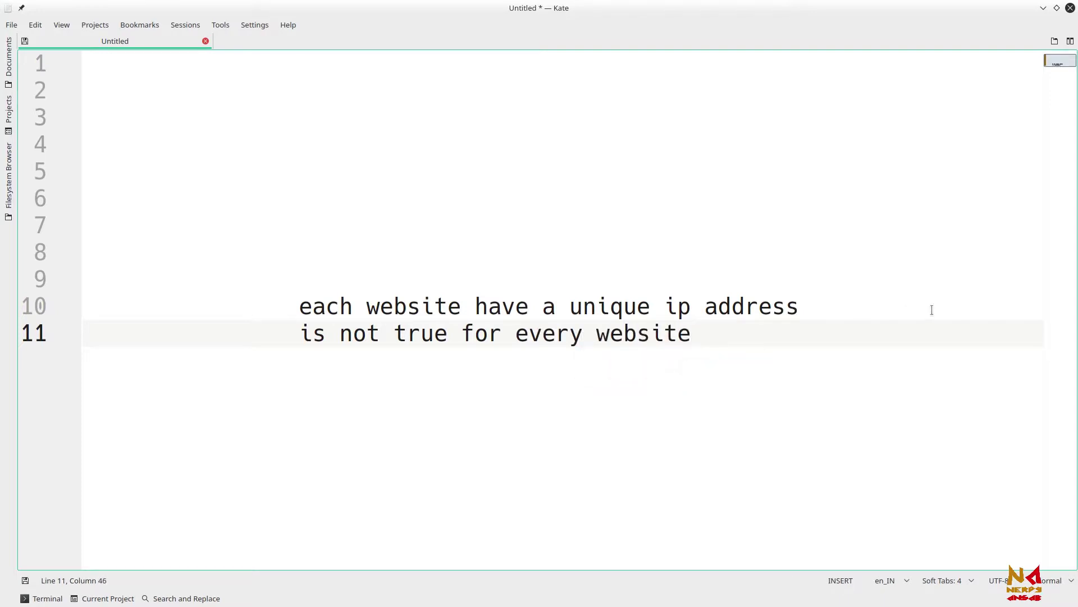